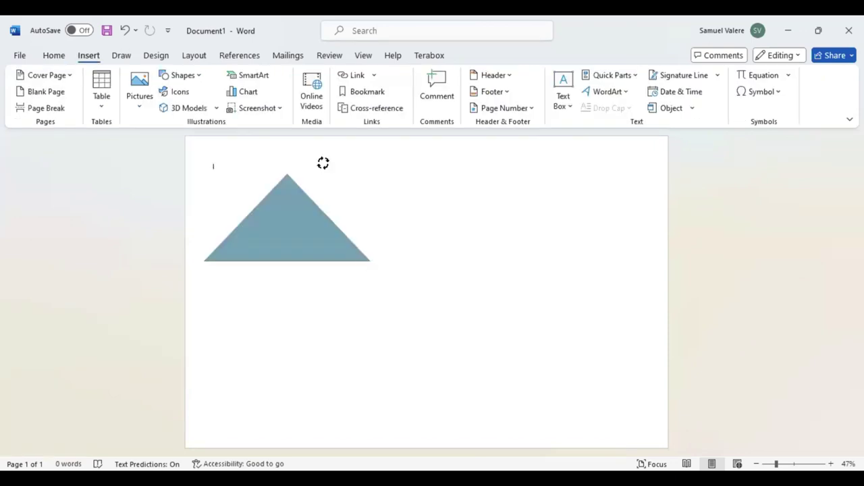
# Rotate the triangle to point right, resize it to 4.08" by 5.26" against the left edge, and duplicate it below.
pyautogui.moveTo(323, 162); pyautogui.dragTo(342, 216)
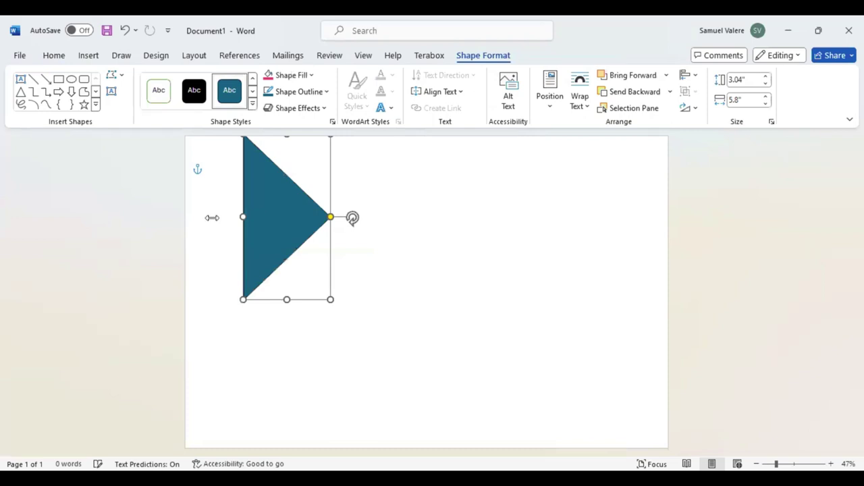
pyautogui.moveTo(201, 208); pyautogui.dragTo(201, 207)
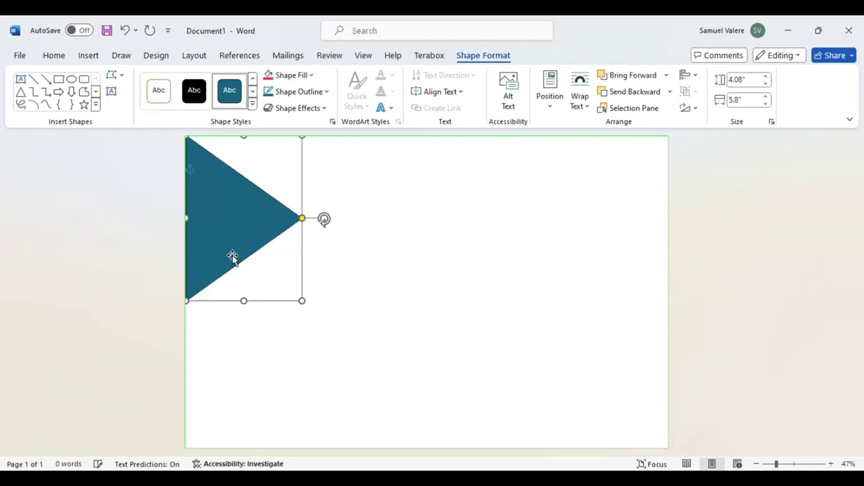
pyautogui.moveTo(243, 302); pyautogui.dragTo(232, 255)
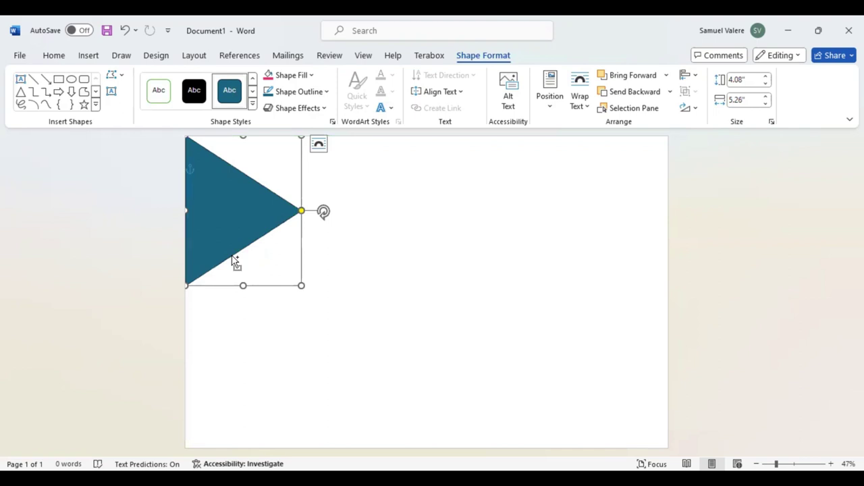
pyautogui.moveTo(206, 367); pyautogui.dragTo(211, 359)
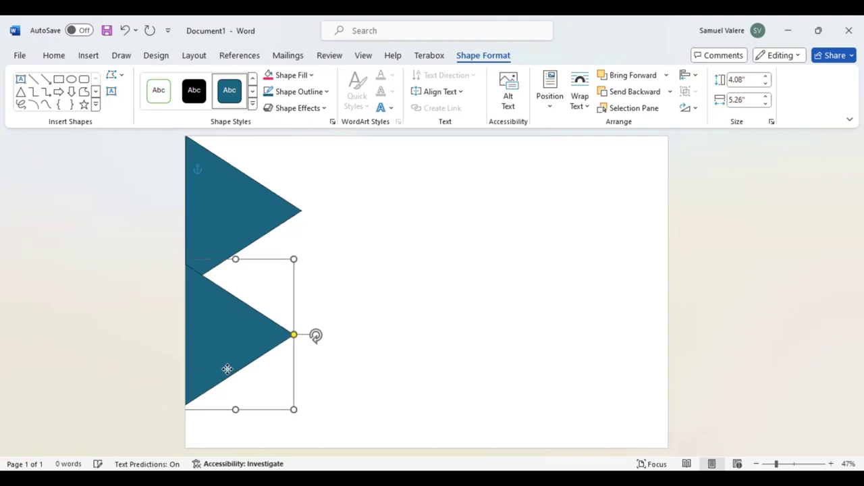
# Move the lower triangle up against the left page edge, then undo that move.
pyautogui.press('Right')
pyautogui.press('Down')
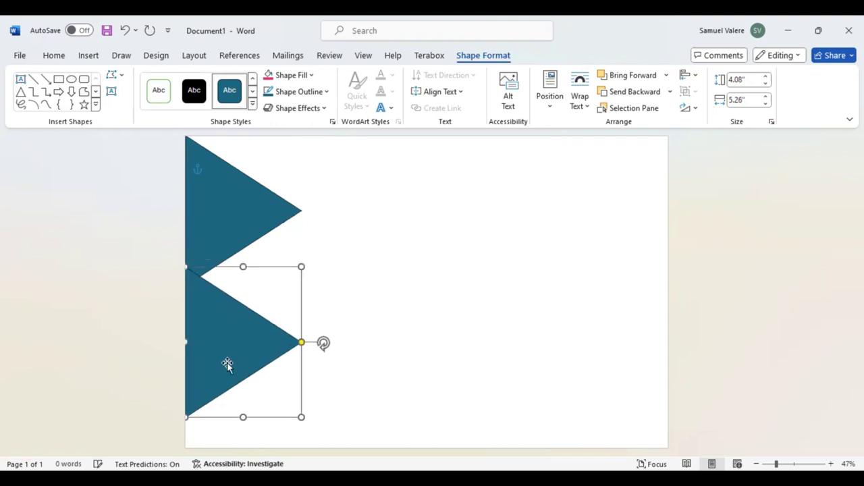
pyautogui.moveTo(227, 365); pyautogui.dragTo(224, 342)
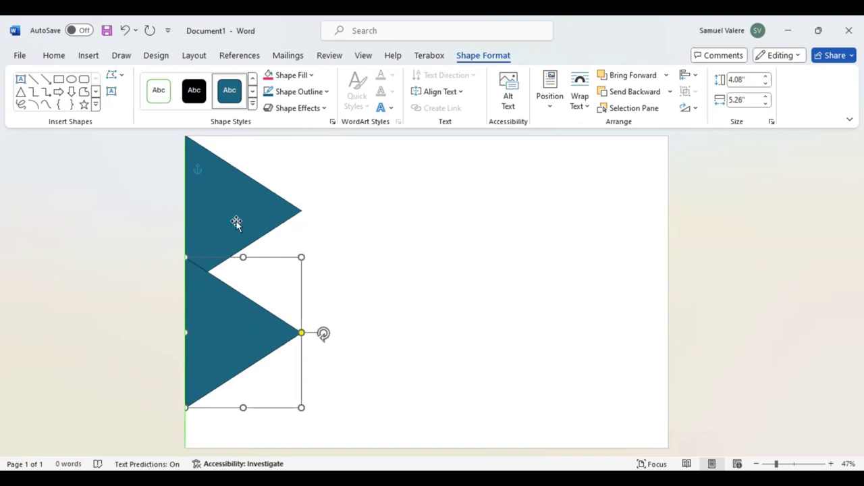
pyautogui.hotkey('ctrl', 'z')
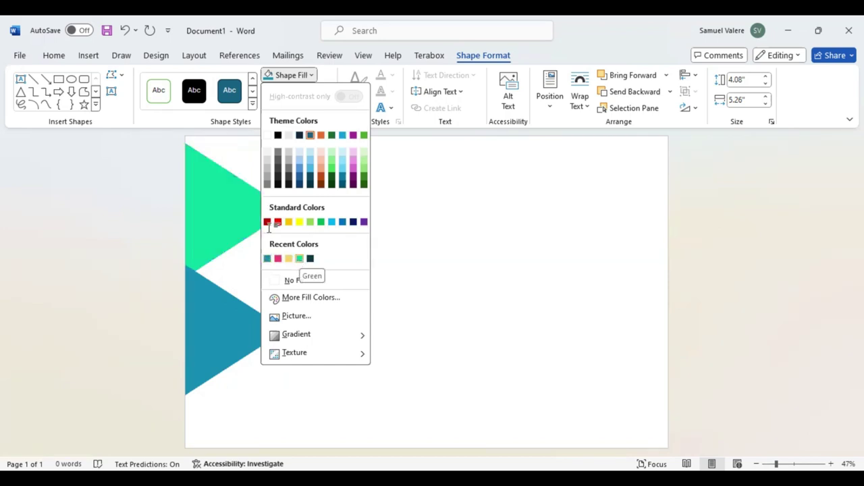
# Fill the top triangle green, shift the triangle copies down the left edge, and fill the bottom one pink.
pyautogui.press('Escape')
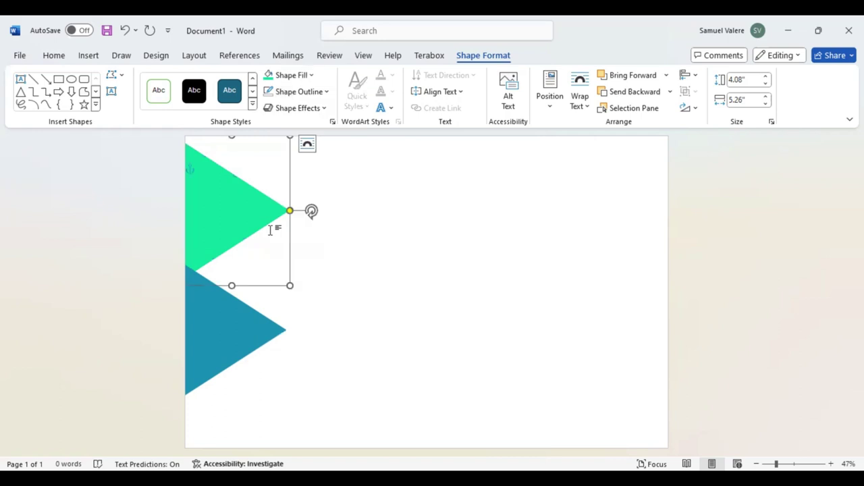
pyautogui.moveTo(209, 261); pyautogui.dragTo(204, 288)
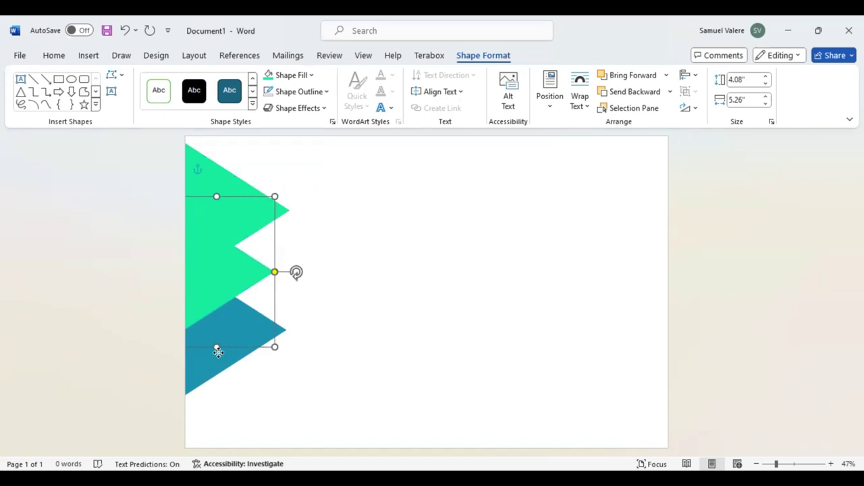
pyautogui.moveTo(217, 351); pyautogui.dragTo(224, 380)
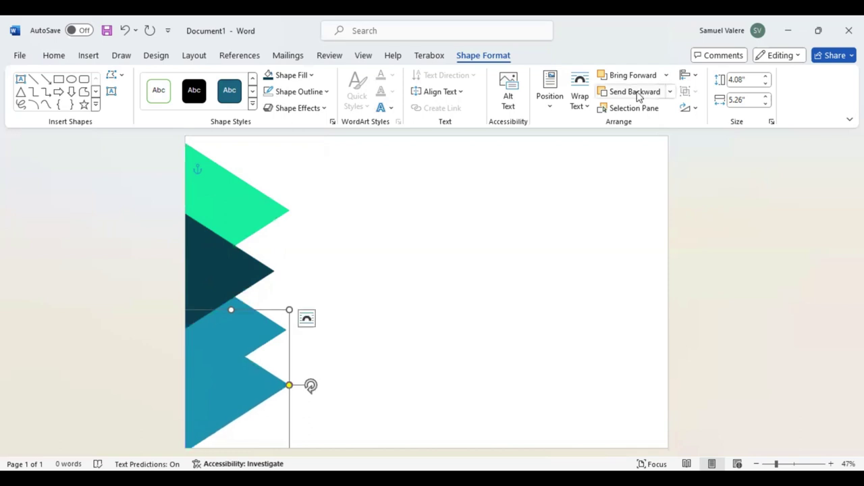
pyautogui.click(312, 75)
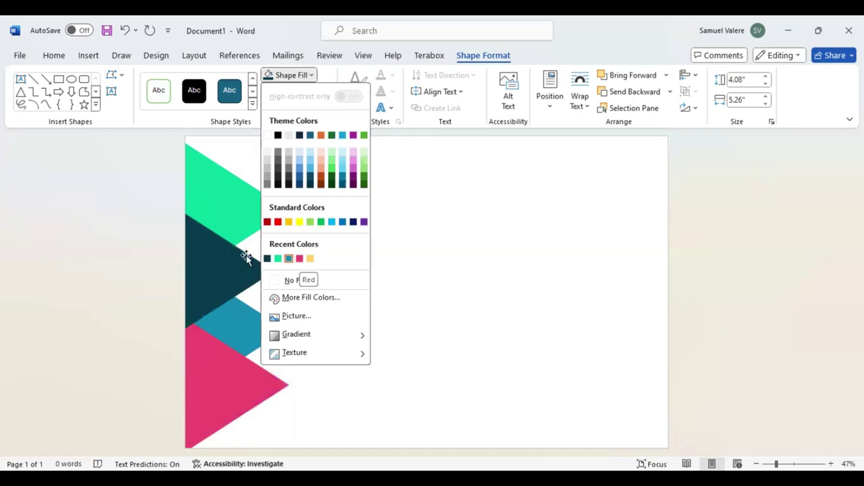
pyautogui.click(203, 205)
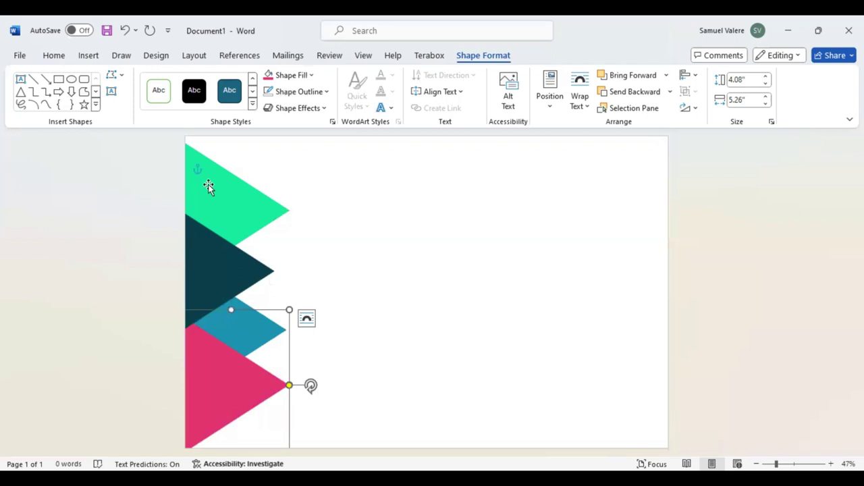
# Select the blue triangle and nudge it up and to the right.
pyautogui.click(208, 188)
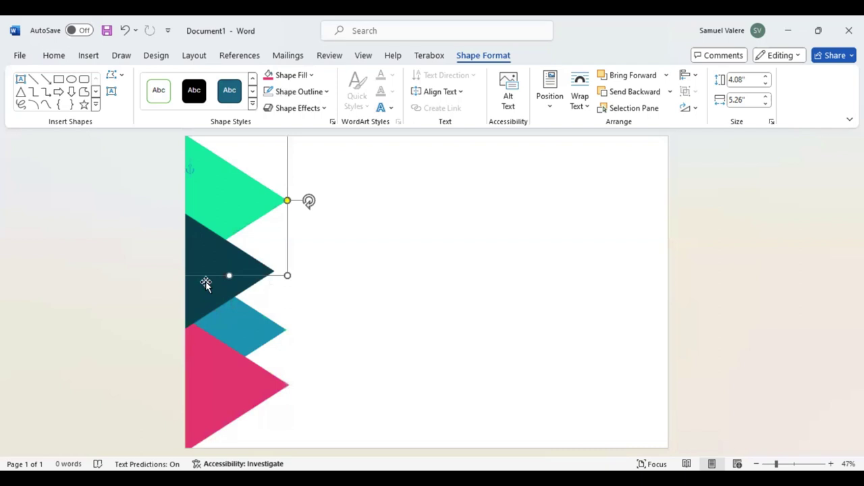
pyautogui.click(244, 313)
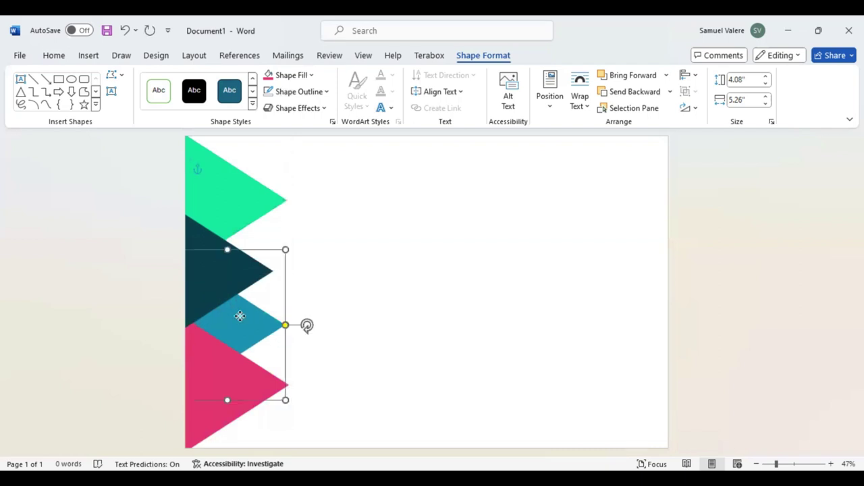
pyautogui.press('Left')
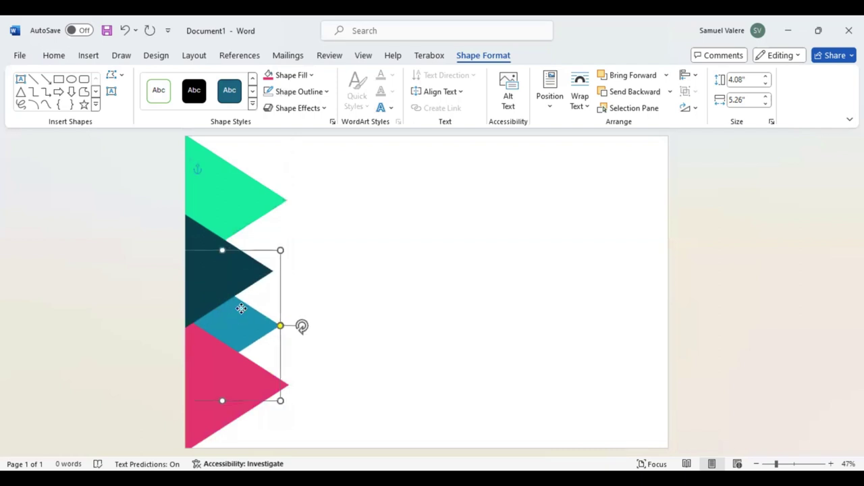
pyautogui.press('Right')
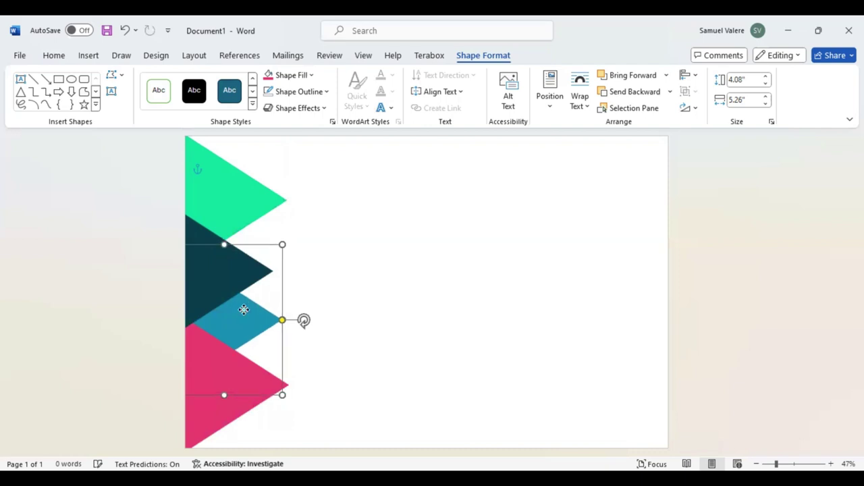
pyautogui.press('Up')
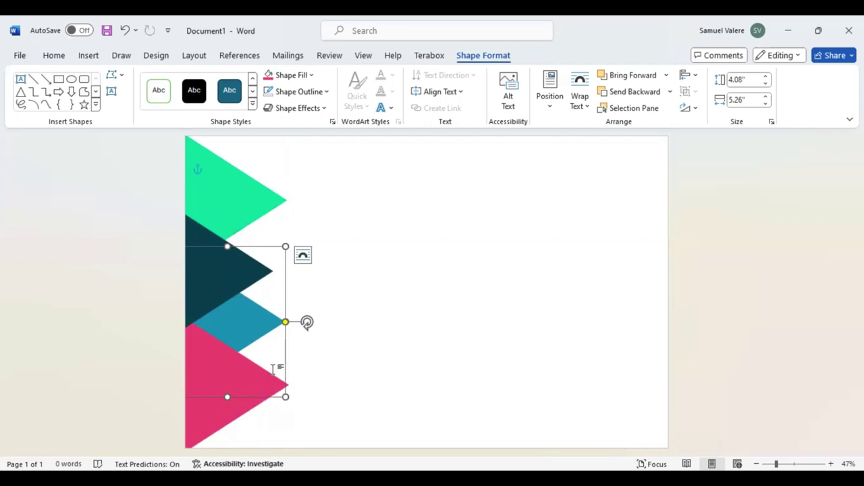
# Duplicate the blue triangle with Ctrl+D and shift the copy right and down over the pink triangle.
pyautogui.hotkey('ctrl', 'd')
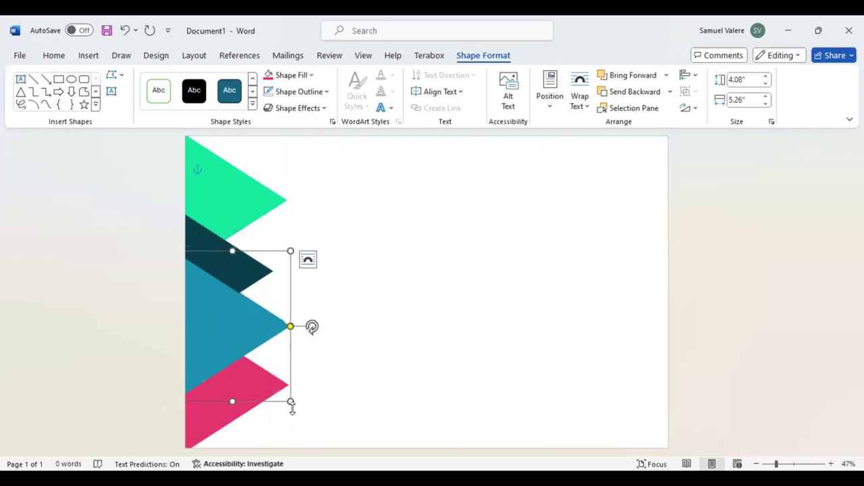
pyautogui.press('Right')
pyautogui.press('Right')
pyautogui.press('Right')
pyautogui.press('Down')
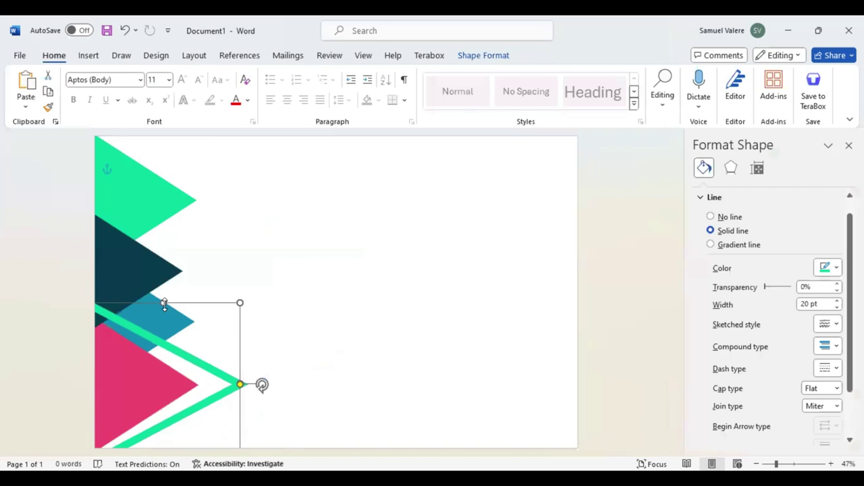
# Raise the green chevron's top, nudge it into place, and send it backward behind the dark triangle.
pyautogui.moveTo(165, 303); pyautogui.dragTo(162, 294)
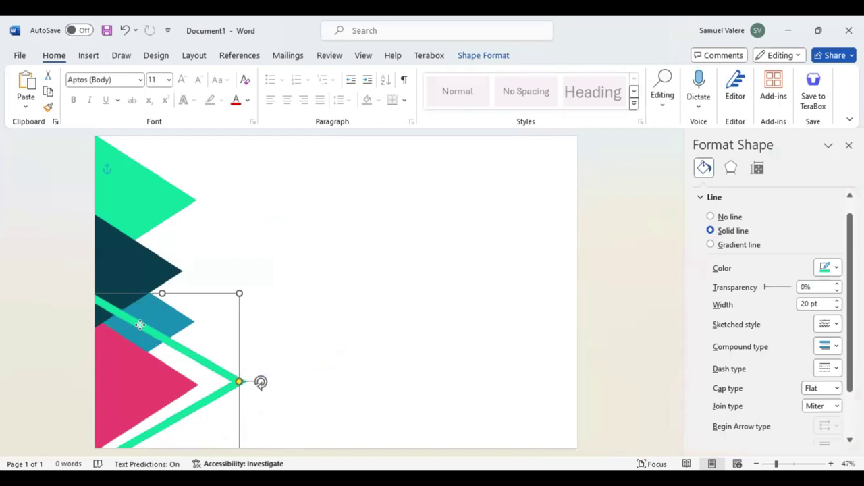
pyautogui.press('Right')
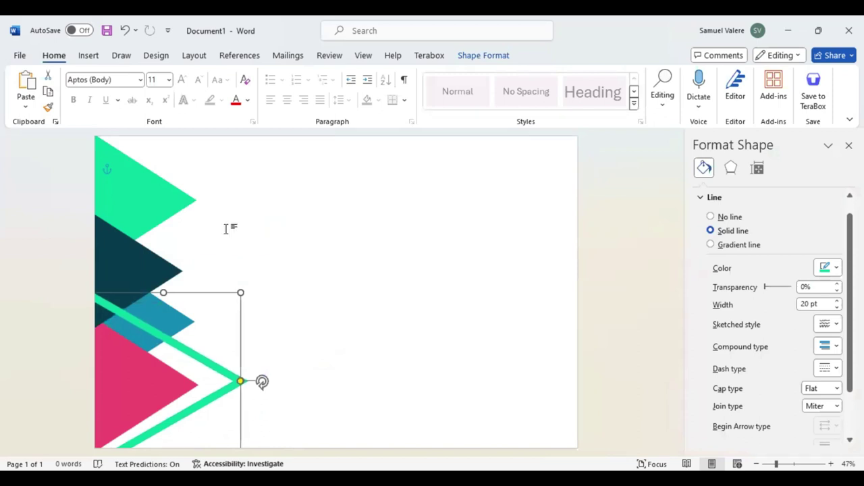
pyautogui.press('Up')
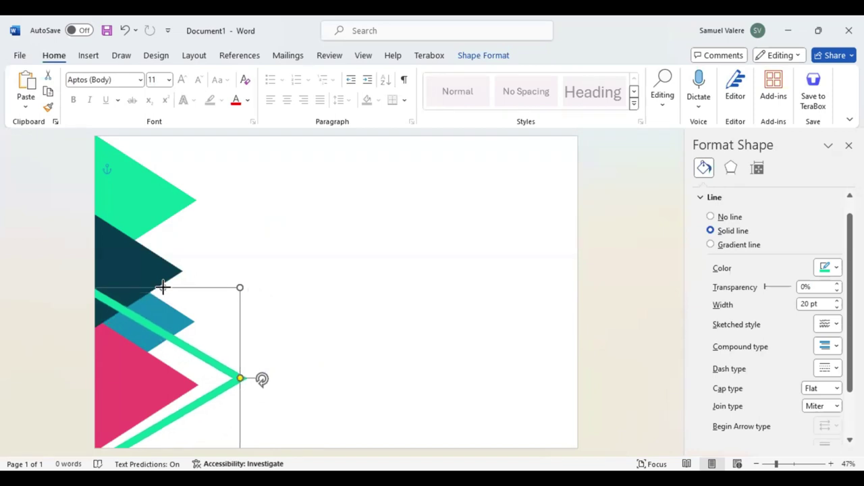
pyautogui.press('Down')
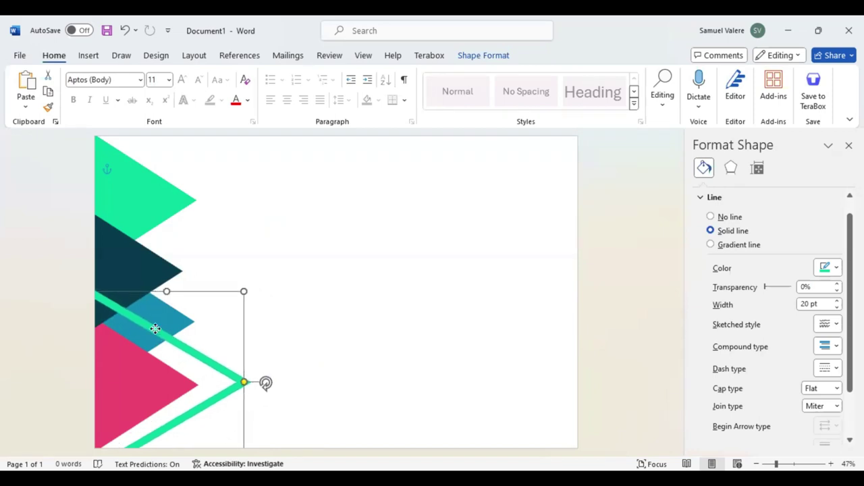
pyautogui.press('Right')
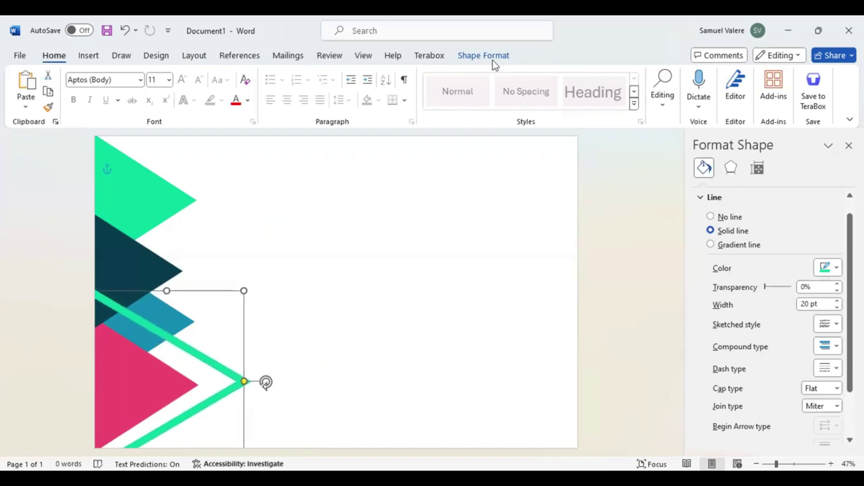
pyautogui.click(492, 58)
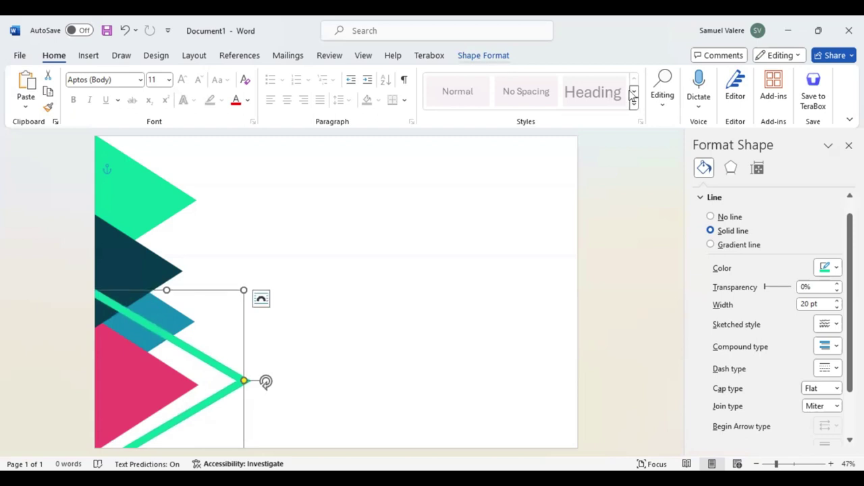
pyautogui.click(631, 94)
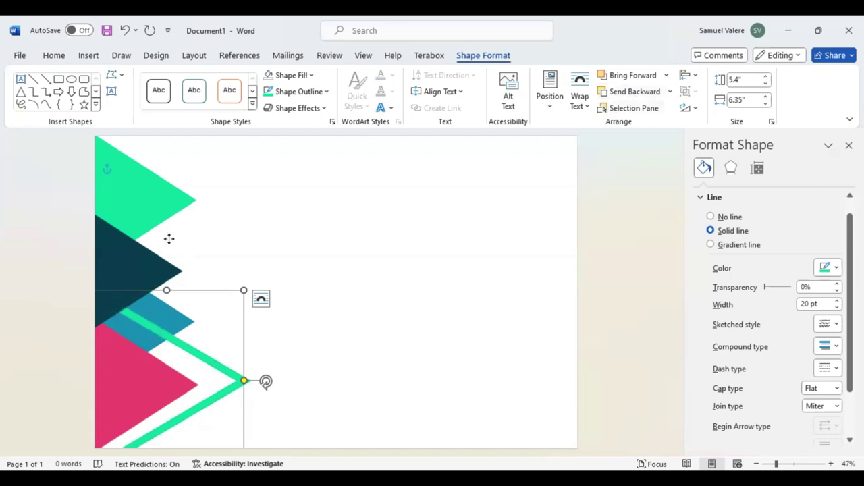
# Copy the chevron line higher up the page and recolour both chevron outlines gold-yellow.
pyautogui.moveTo(169, 327); pyautogui.dragTo(169, 221)
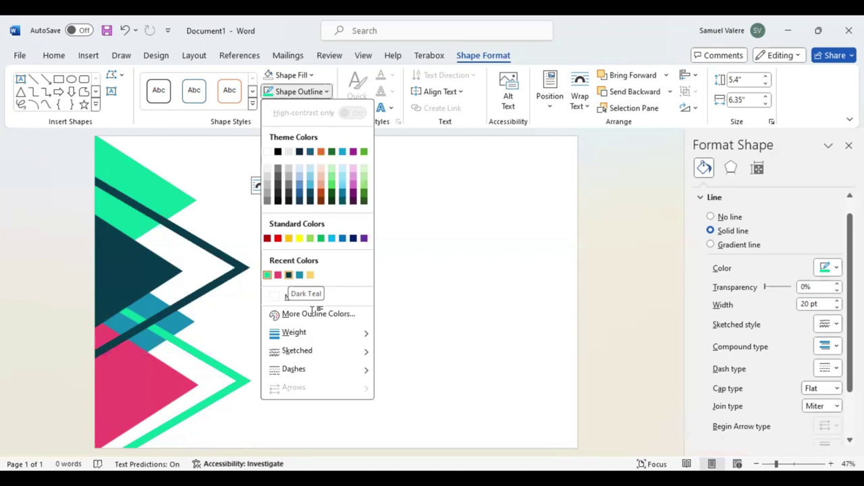
pyautogui.press('Escape')
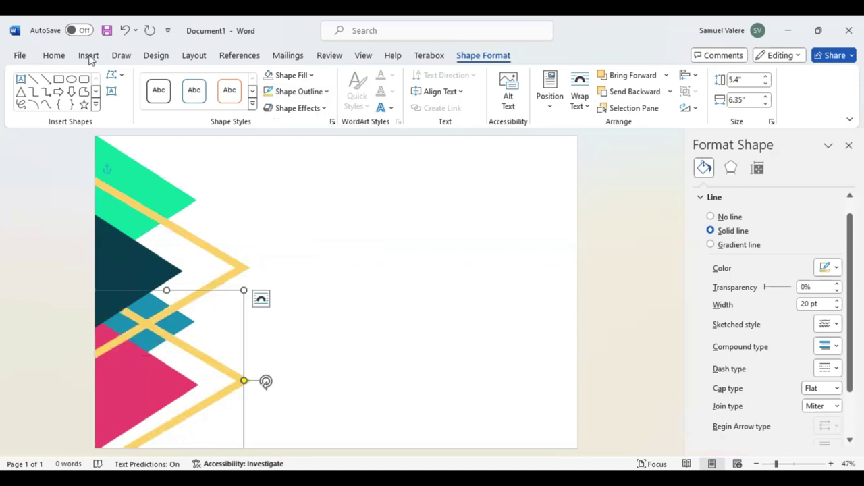
pyautogui.press('Escape')
pyautogui.click(88, 56)
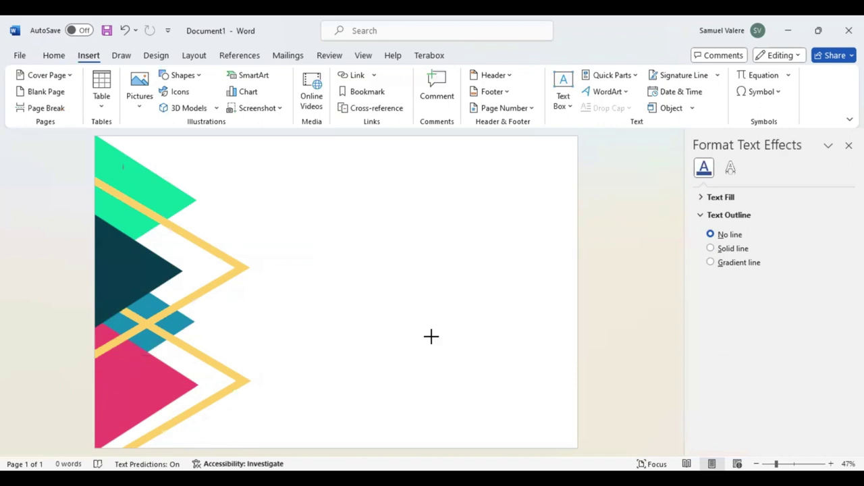
# Draw a rectangle covering most of the page with a 4.5 pt gold outline.
pyautogui.moveTo(102, 138); pyautogui.dragTo(567, 441)
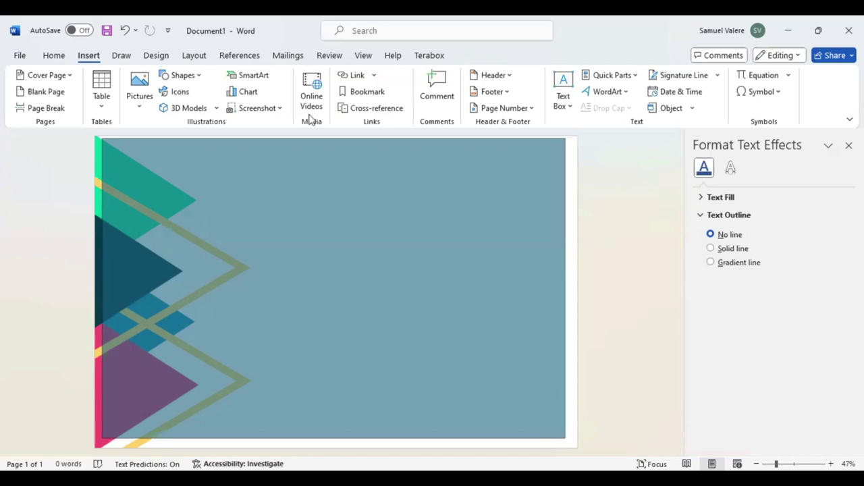
pyautogui.press('Escape')
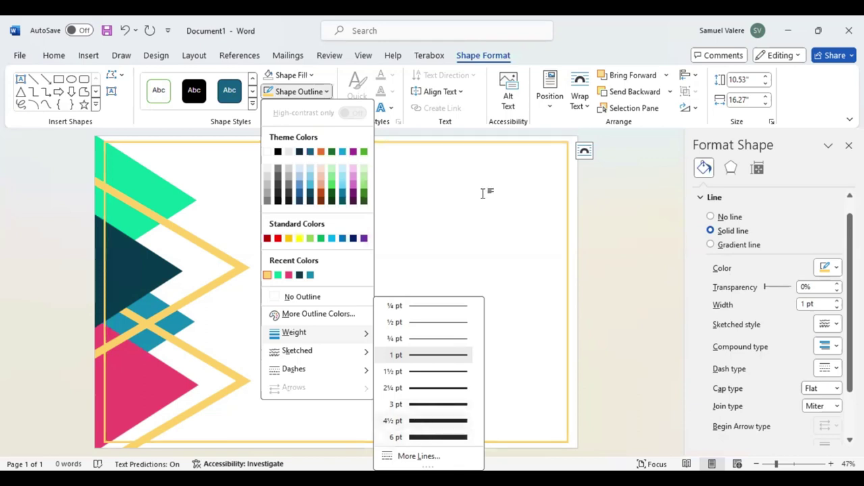
pyautogui.click(627, 95)
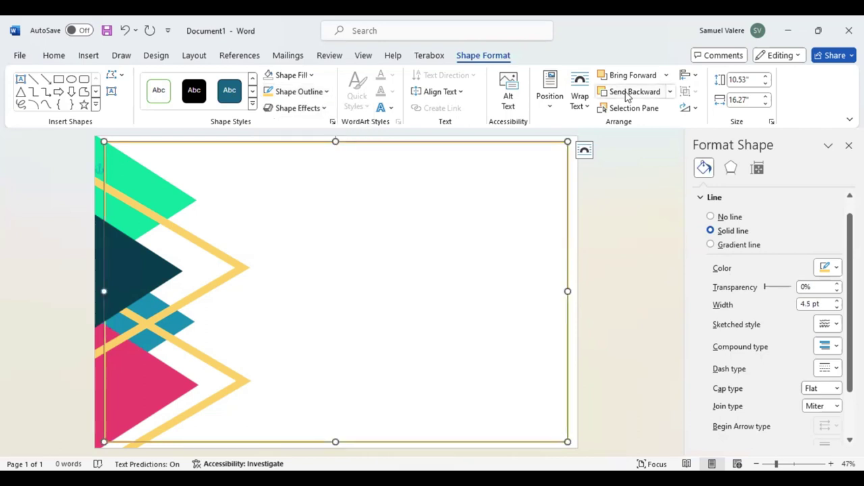
# Send the frame rectangle back several layers behind the triangles and chevrons.
pyautogui.click(626, 95)
pyautogui.click(627, 94)
pyautogui.click(627, 95)
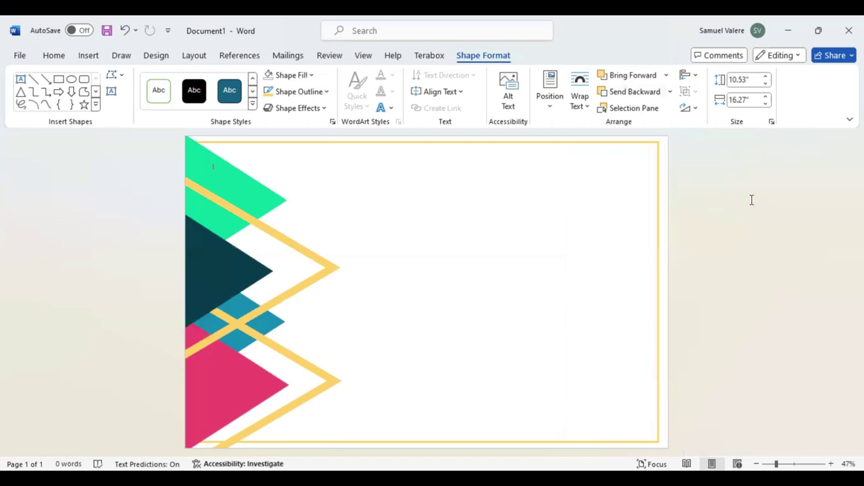
pyautogui.click(208, 135)
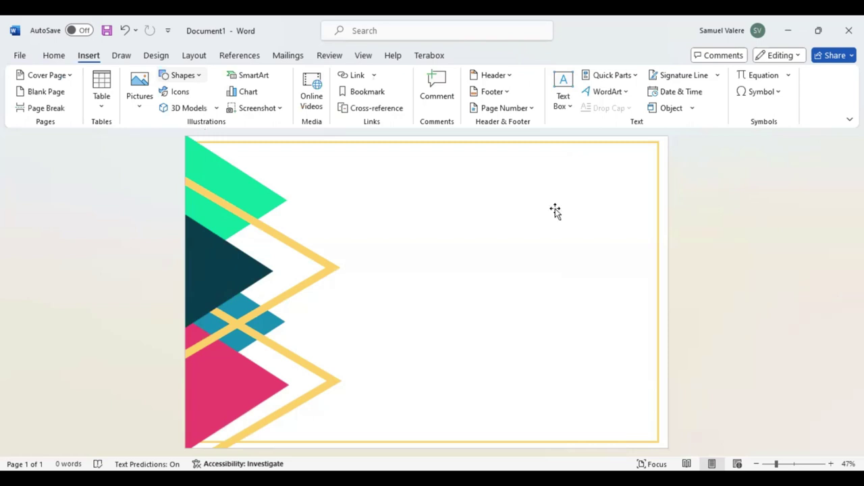
# Draw a text box near the top of the page and type 'Certificate' in it.
pyautogui.moveTo(375, 166); pyautogui.dragTo(602, 208)
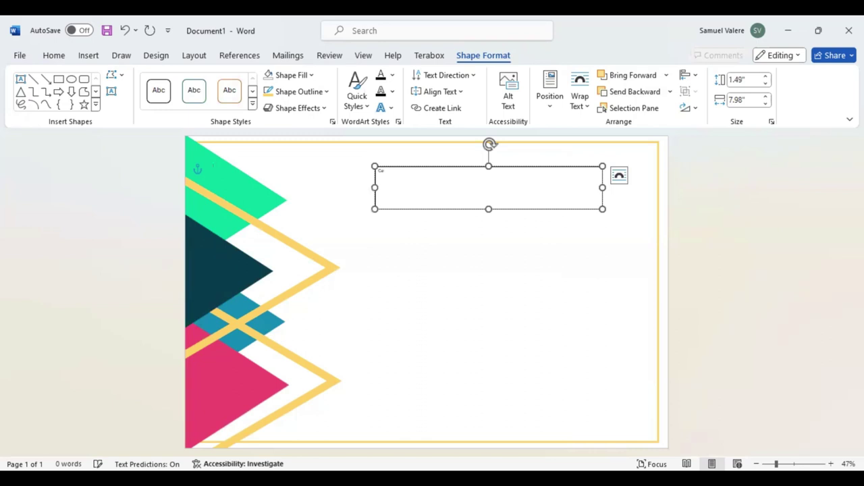
pyautogui.write('m')
pyautogui.write('tificate')
pyautogui.click(54, 58)
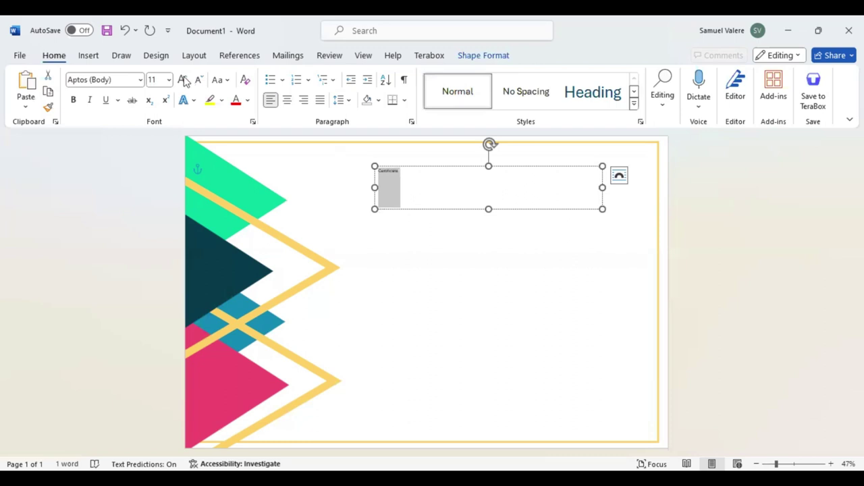
# Make the title centred, uppercase, and 100 pt, then widen the box and move it toward the top.
pyautogui.hotkey('ctrl', 'e')
pyautogui.click(184, 80)
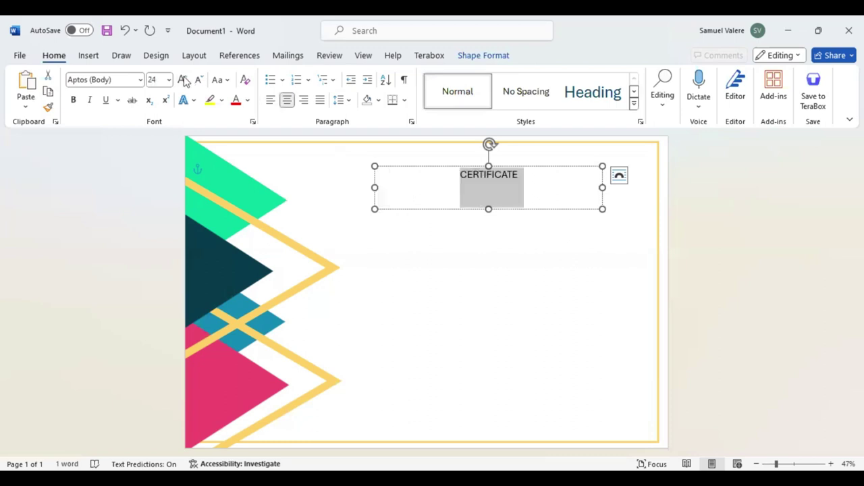
pyautogui.click(184, 80)
pyautogui.click(184, 80)
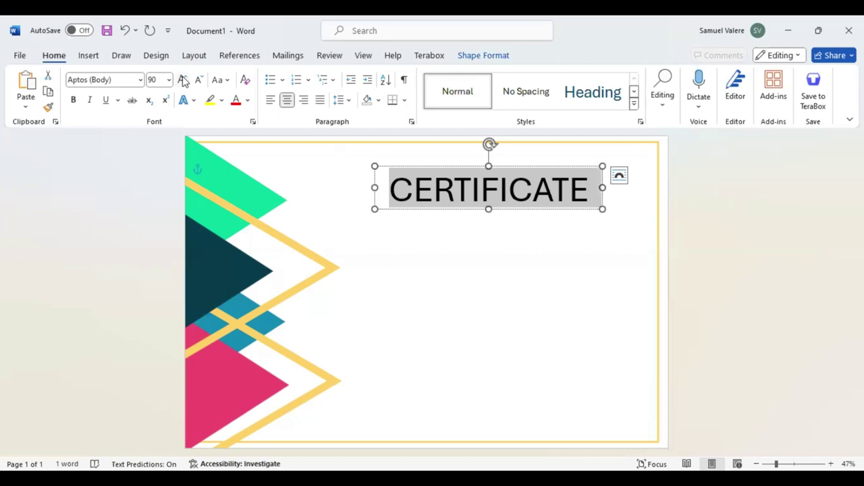
pyautogui.click(183, 80)
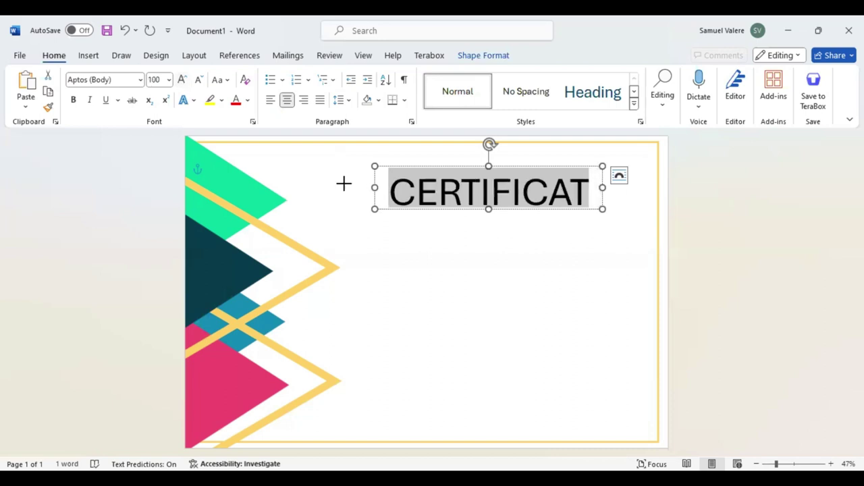
pyautogui.moveTo(374, 188); pyautogui.dragTo(343, 184)
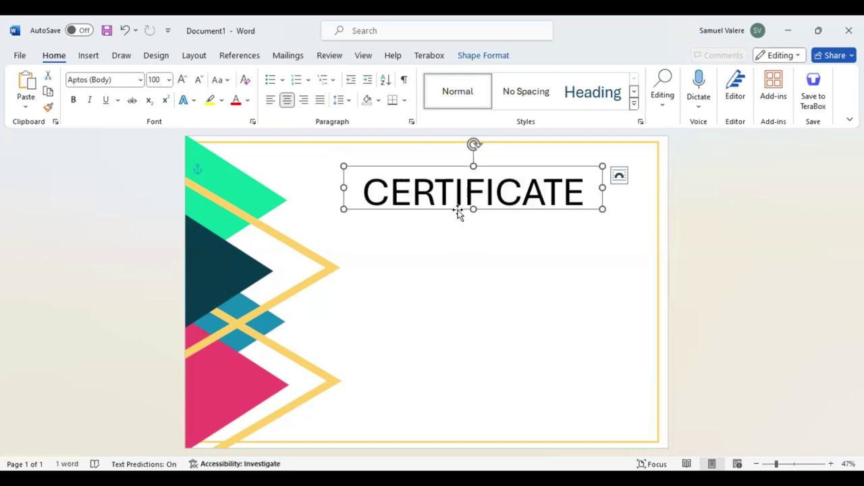
pyautogui.moveTo(458, 210)
pyautogui.mouseDown()
pyautogui.moveTo(462, 201)
pyautogui.moveTo(451, 200)
pyautogui.mouseUp()
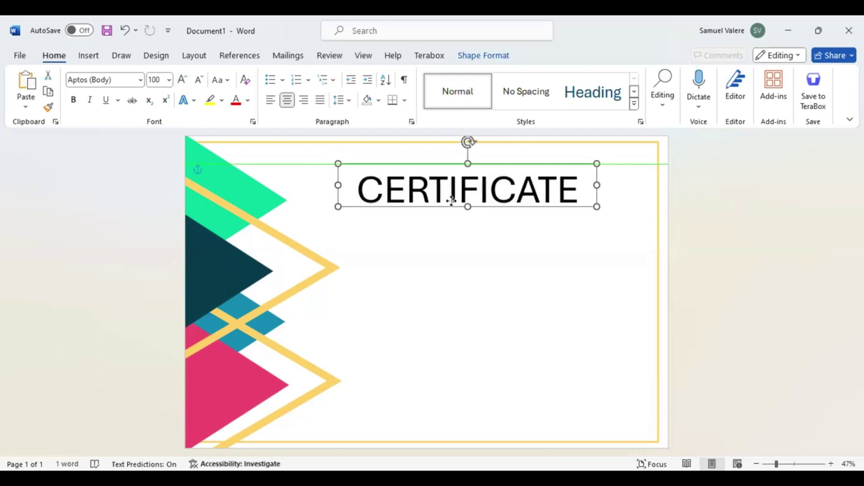
# Apply a gradient fill to the title text and remove the extra gradient stops.
pyautogui.moveTo(465, 200); pyautogui.dragTo(464, 200)
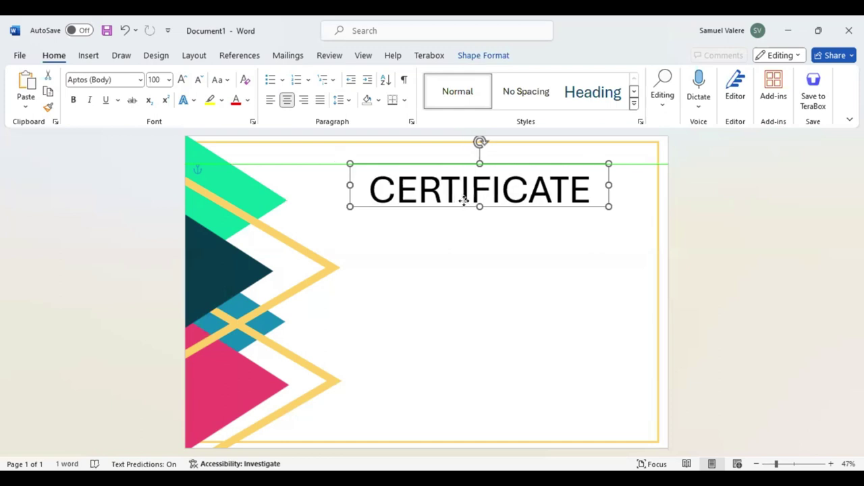
pyautogui.click(473, 56)
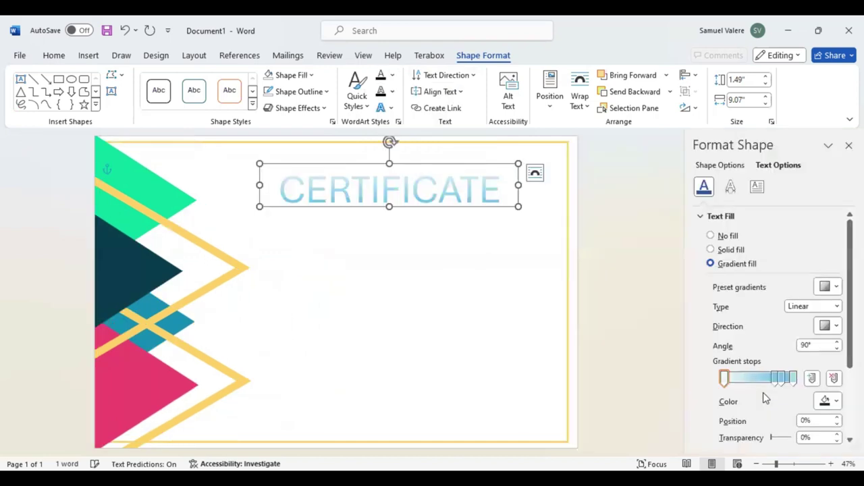
pyautogui.click(775, 380)
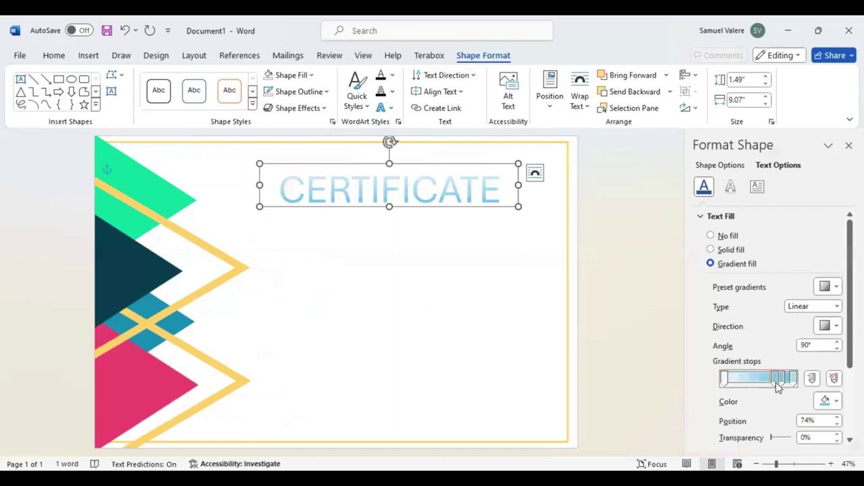
pyautogui.click(783, 382)
pyautogui.click(833, 379)
pyautogui.click(835, 381)
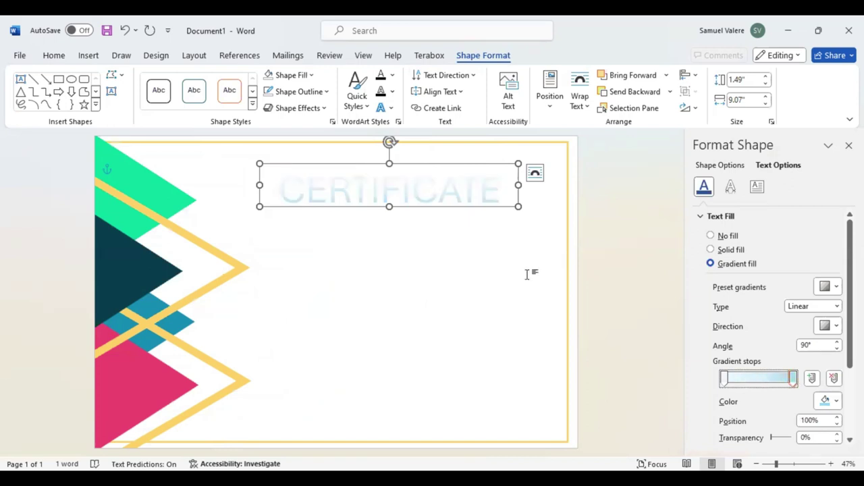
# Set the gradient stops to custom gold #E2A700 with stop brightness at 23%.
pyautogui.click(838, 402)
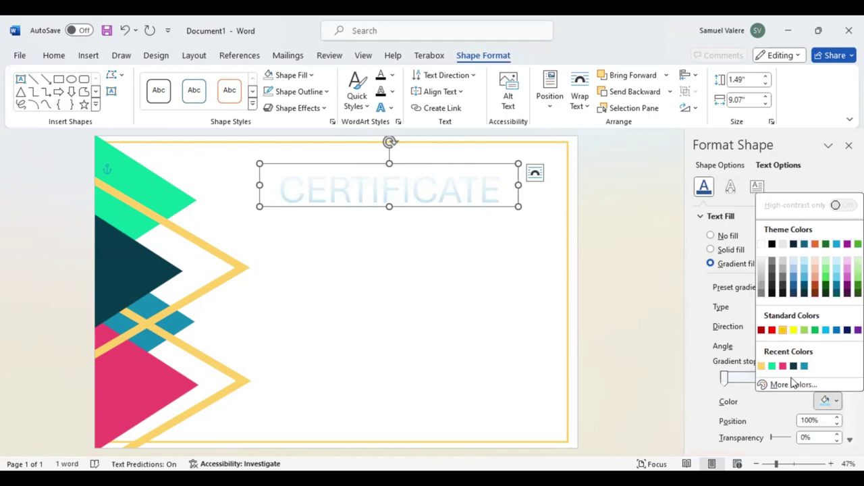
pyautogui.click(762, 366)
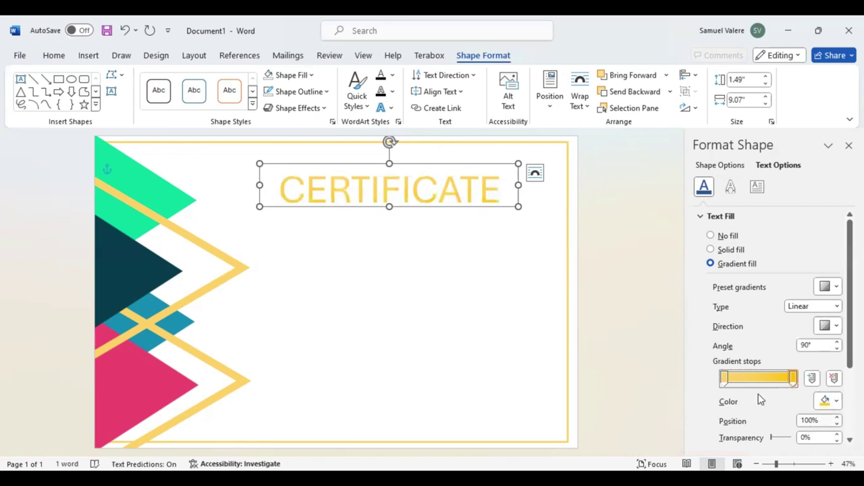
pyautogui.scroll(-2, 769, 391)
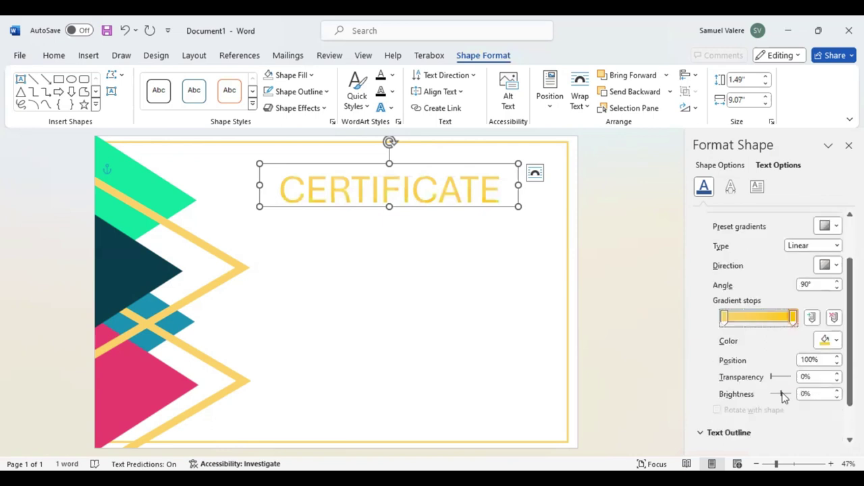
pyautogui.moveTo(780, 395); pyautogui.dragTo(787, 394)
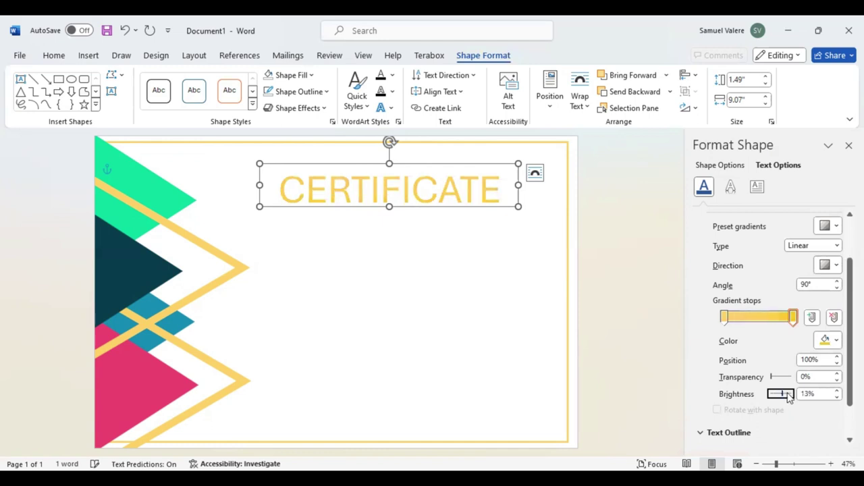
pyautogui.moveTo(787, 394); pyautogui.dragTo(780, 397)
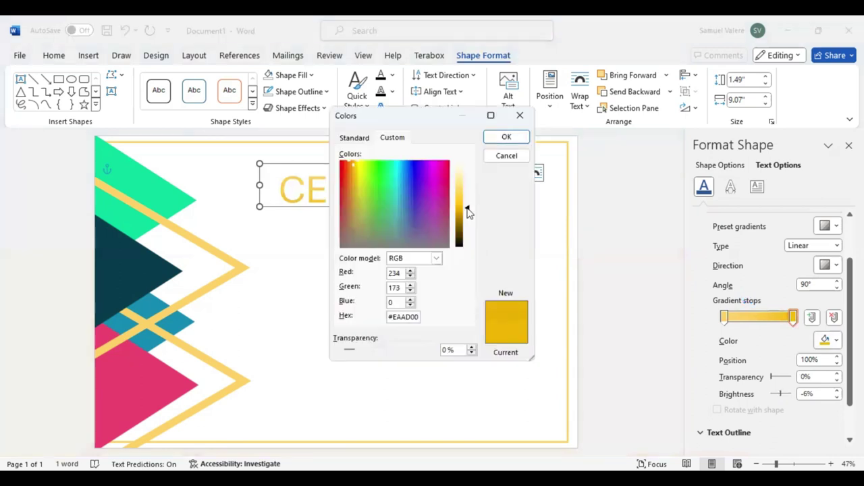
pyautogui.moveTo(468, 212); pyautogui.dragTo(471, 214)
pyautogui.click(467, 209)
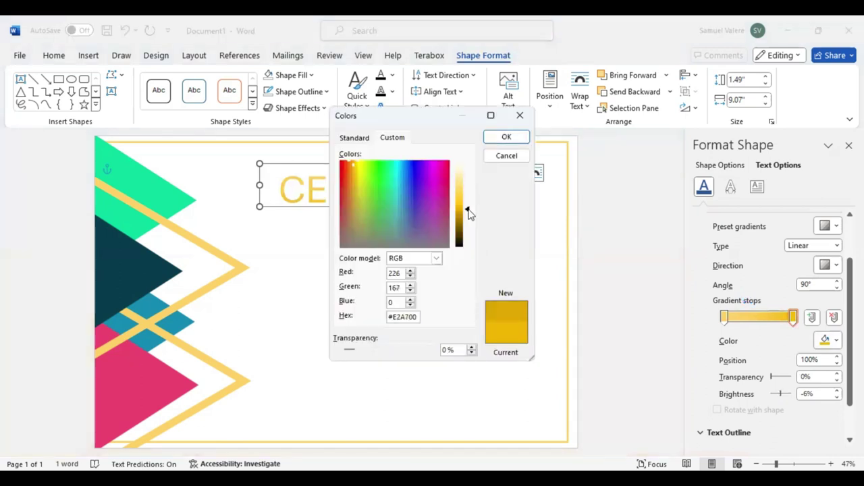
pyautogui.click(510, 138)
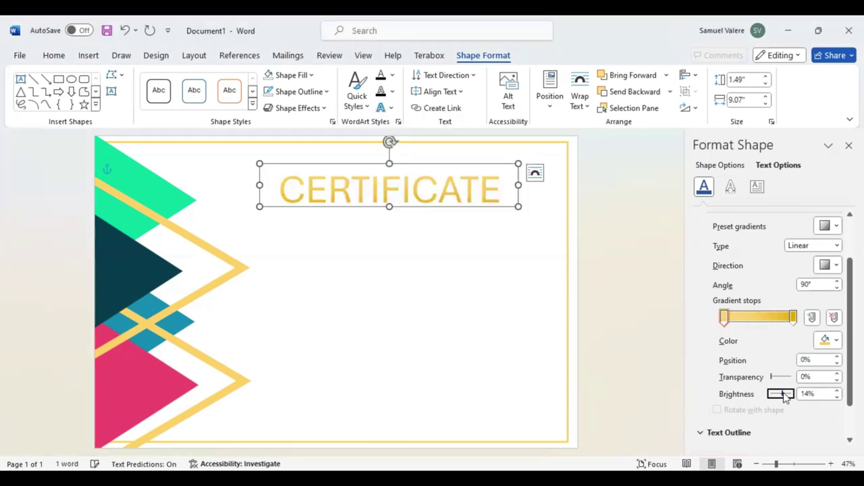
pyautogui.click(783, 395)
# Duplicate the title, shrink its font to 48, retype it as 'Of Appreciation', and shorten the box.
pyautogui.hotkey('ctrl', 'v')
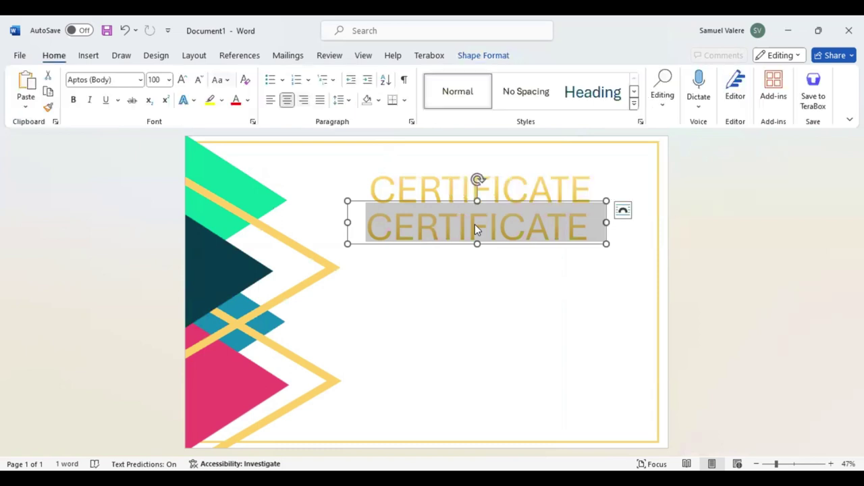
pyautogui.click(199, 81)
pyautogui.click(198, 81)
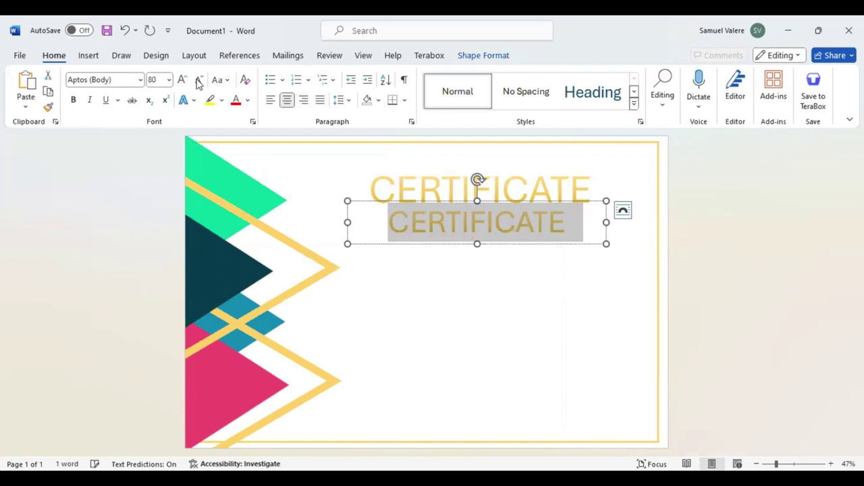
pyautogui.click(199, 81)
pyautogui.click(198, 81)
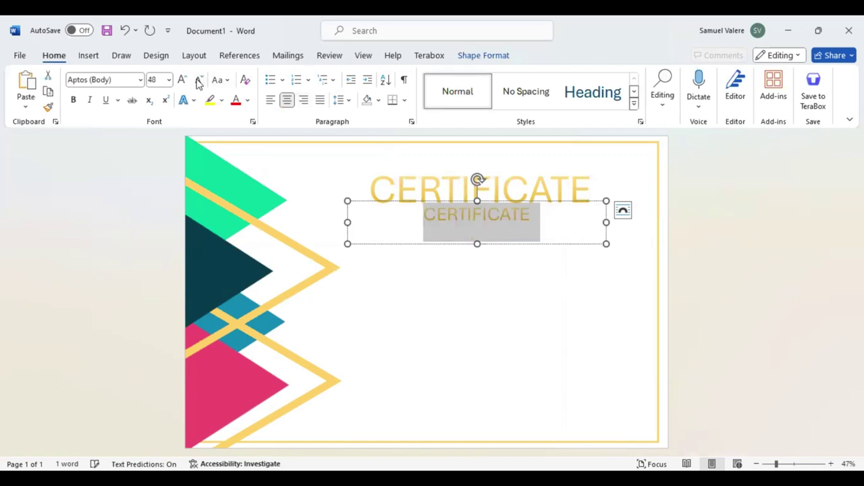
pyautogui.click(199, 81)
pyautogui.write('Of')
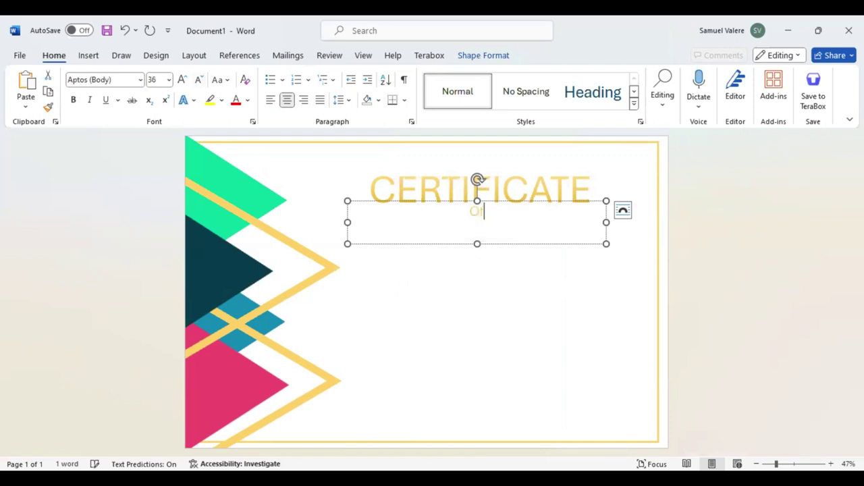
pyautogui.write(' A')
pyautogui.write('pprec')
pyautogui.write('pre')
pyautogui.write('ciation')
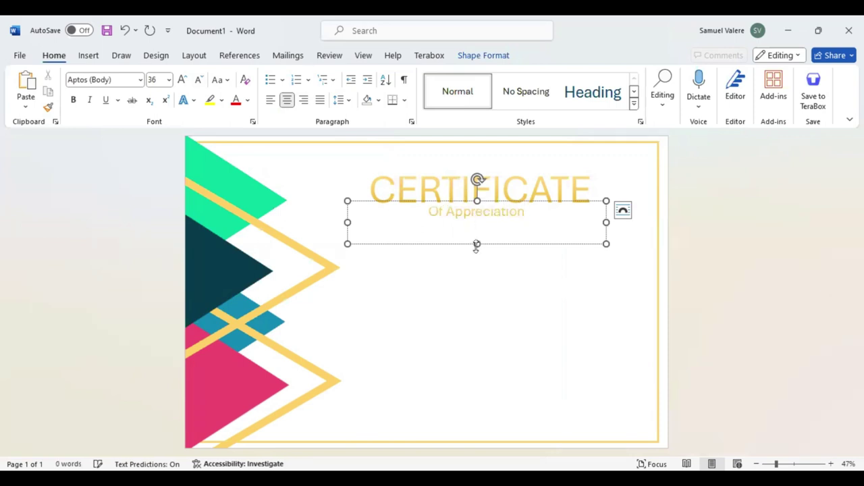
pyautogui.moveTo(476, 244); pyautogui.dragTo(477, 223)
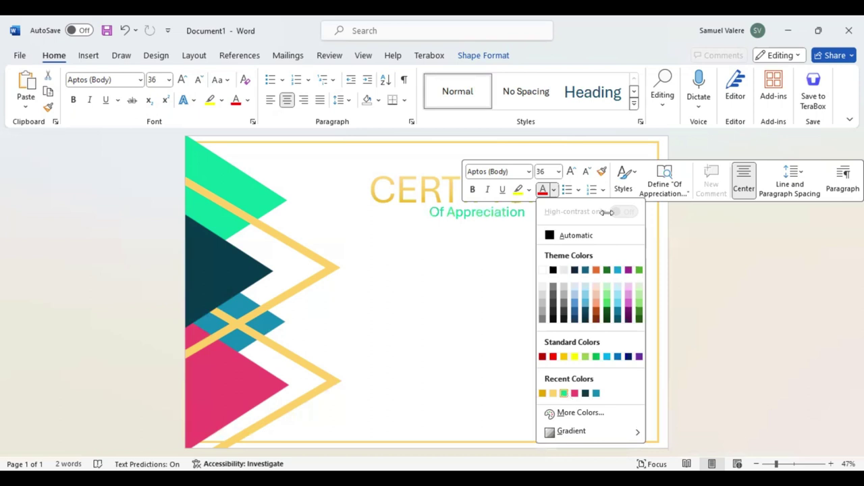
# Undo and redo the last subtitle change, nudging its box back into position.
pyautogui.hotkey('ctrl', 'z')
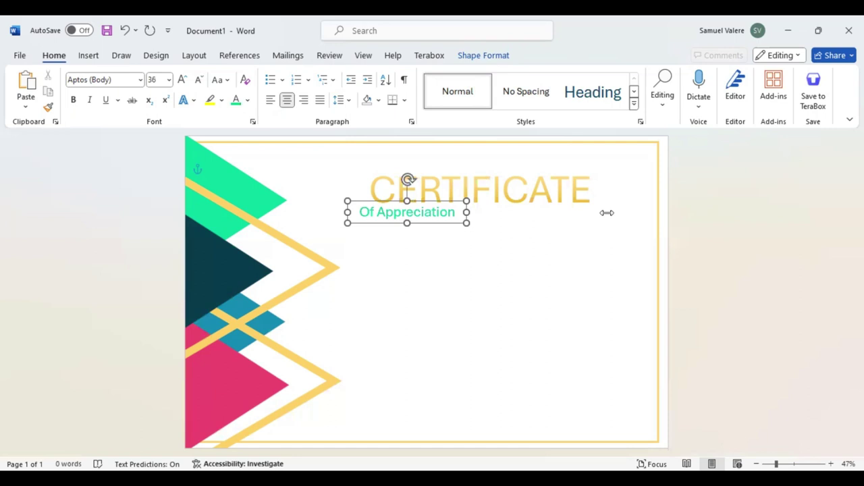
pyautogui.hotkey('ctrl', 'y')
pyautogui.press('Left')
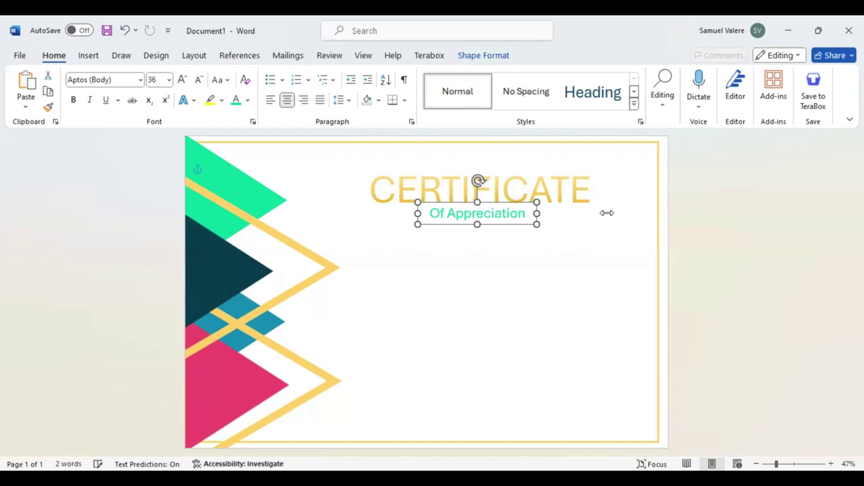
pyautogui.press('Right')
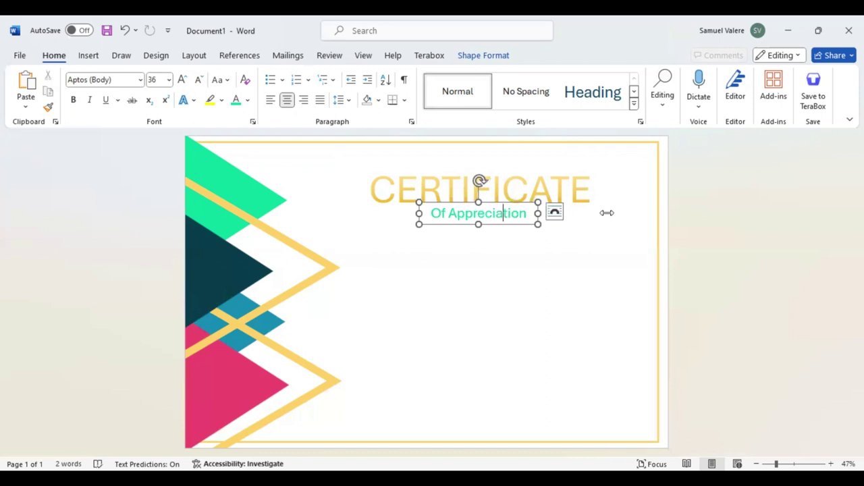
# Select the subtitle text and step its font size down from 28 to 22.
pyautogui.hotkey('ctrl', 'Left')
pyautogui.hotkey('ctrl', 'shift', 'Right')
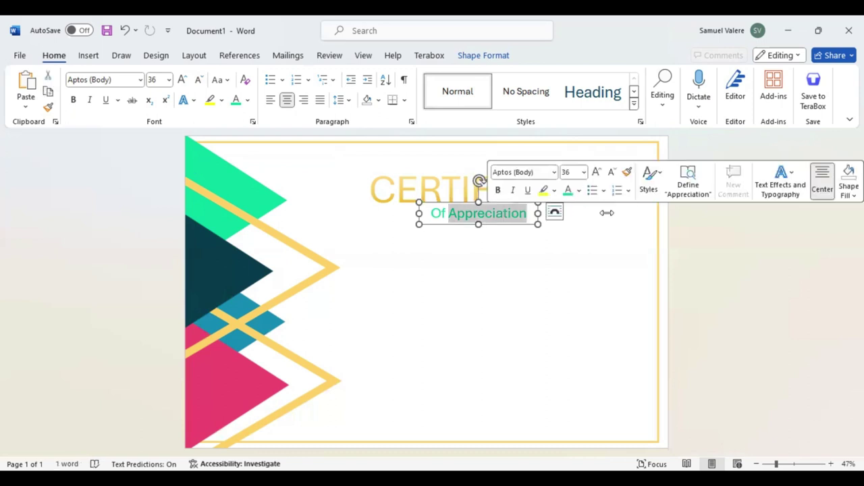
pyautogui.click(199, 88)
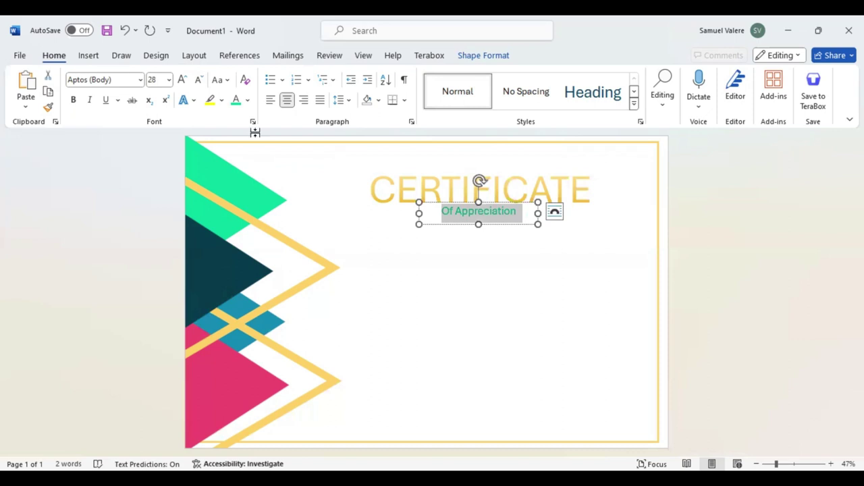
pyautogui.click(200, 81)
pyautogui.click(200, 81)
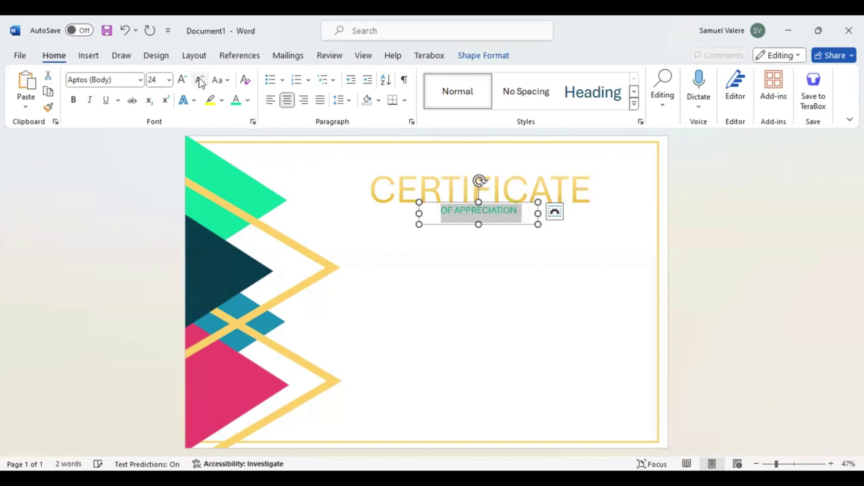
pyautogui.click(200, 81)
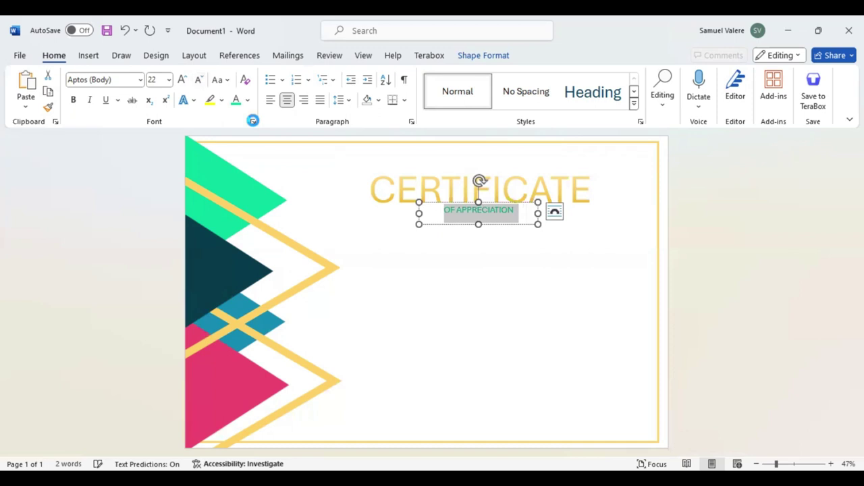
# Expand the OF APPRECIATION letter spacing by 5 pt and shift its box slightly right.
pyautogui.click(252, 121)
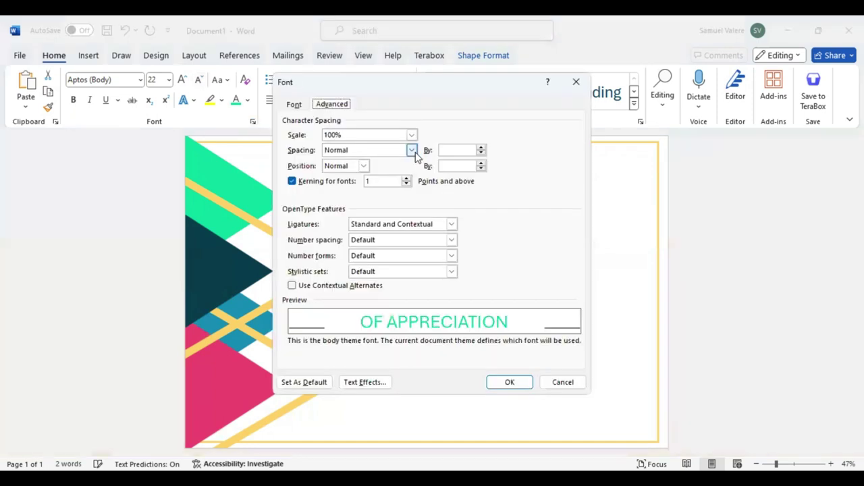
pyautogui.click(444, 150)
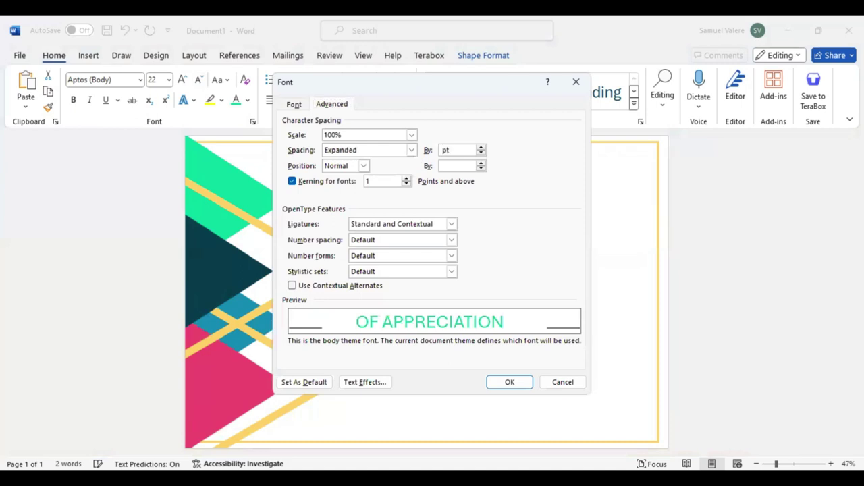
pyautogui.write('5')
pyautogui.press('Return')
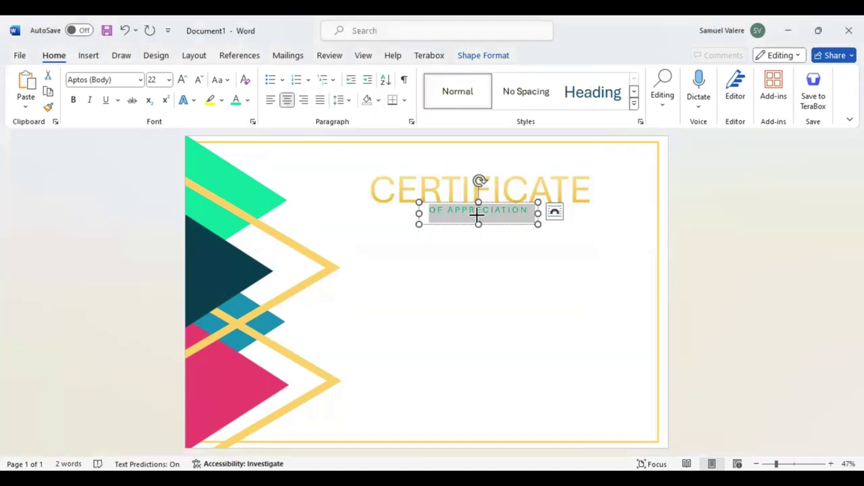
pyautogui.click(477, 215)
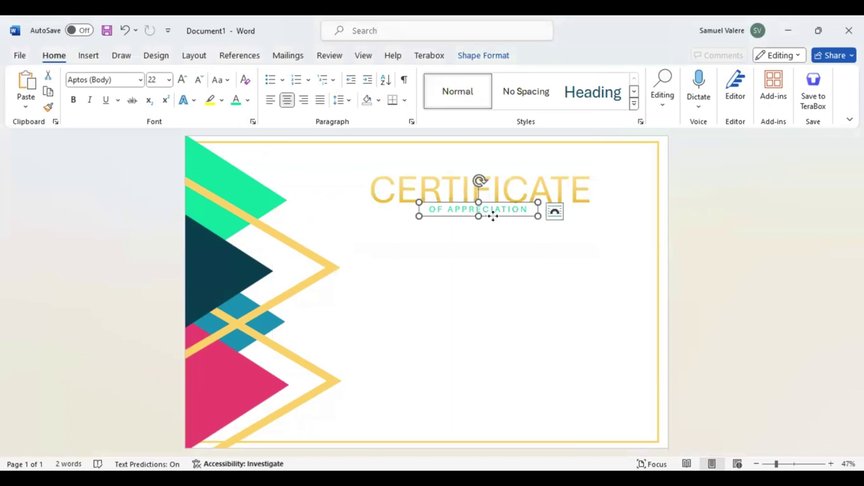
pyautogui.moveTo(480, 216); pyautogui.dragTo(485, 216)
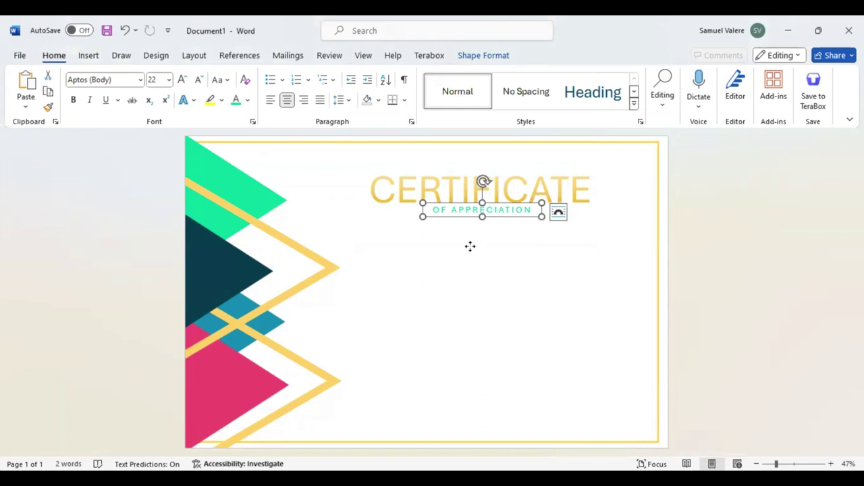
# Copy the subtitle box below it and retype it as 'This Certificate is Beautifully Presented To'.
pyautogui.moveTo(468, 216); pyautogui.dragTo(473, 246)
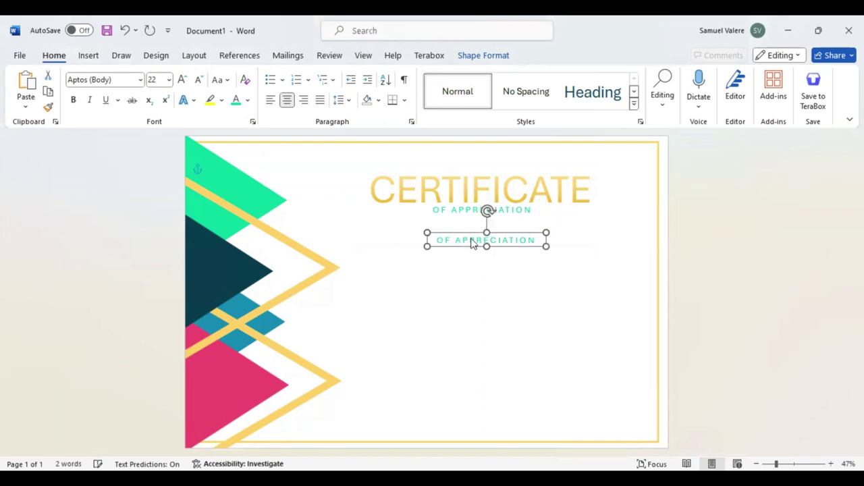
pyautogui.tripleClick(473, 244)
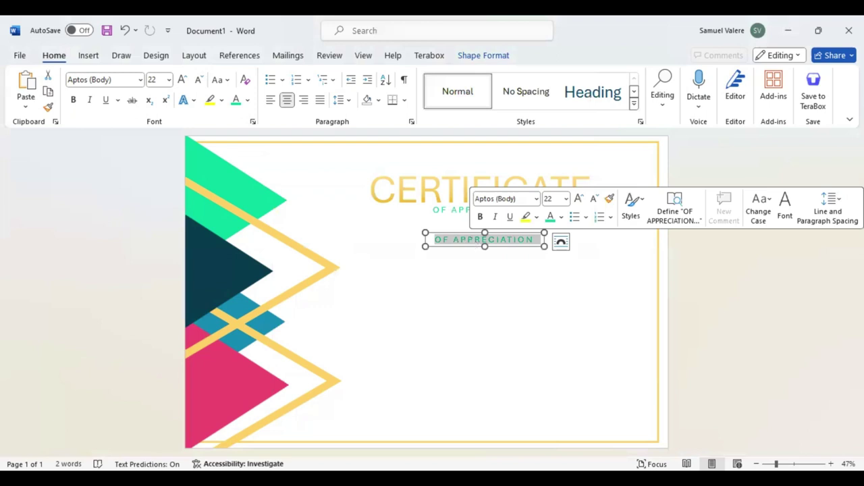
pyautogui.write('This C')
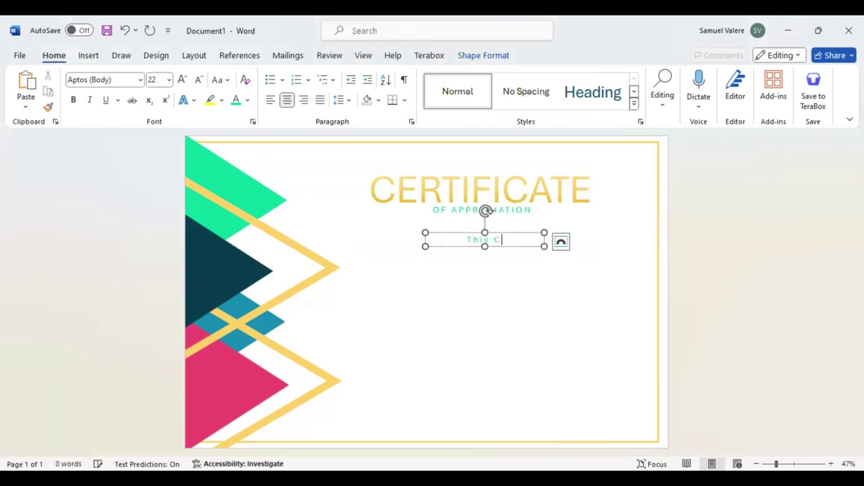
pyautogui.write('erti')
pyautogui.write('ficate i')
pyautogui.press('BackSpace')
pyautogui.press('BackSpace')
pyautogui.write('is')
pyautogui.hotkey('ctrl', 'y')
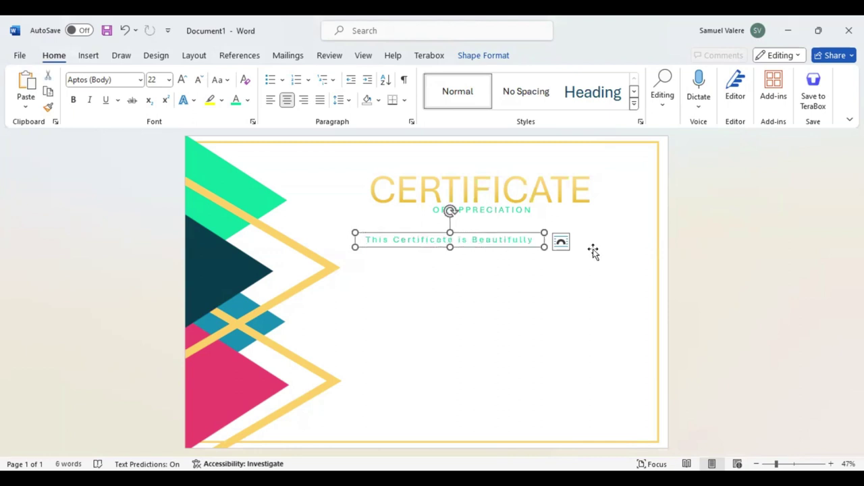
pyautogui.write('Presented To')
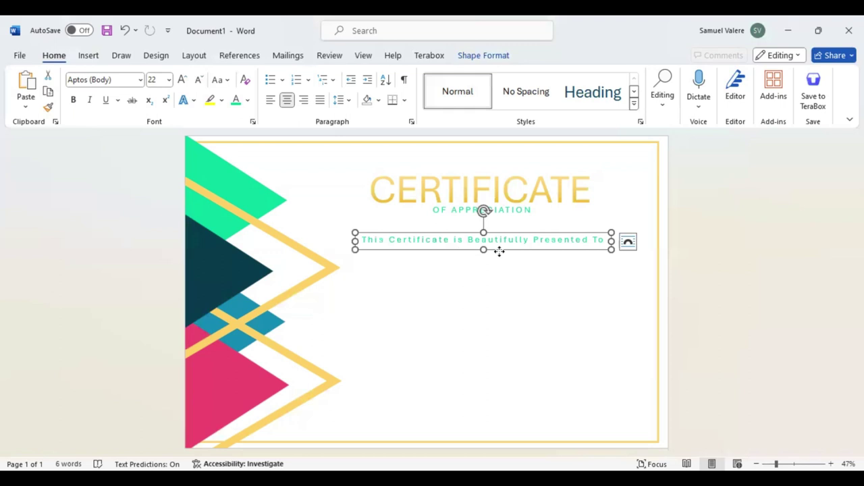
pyautogui.press('Left')
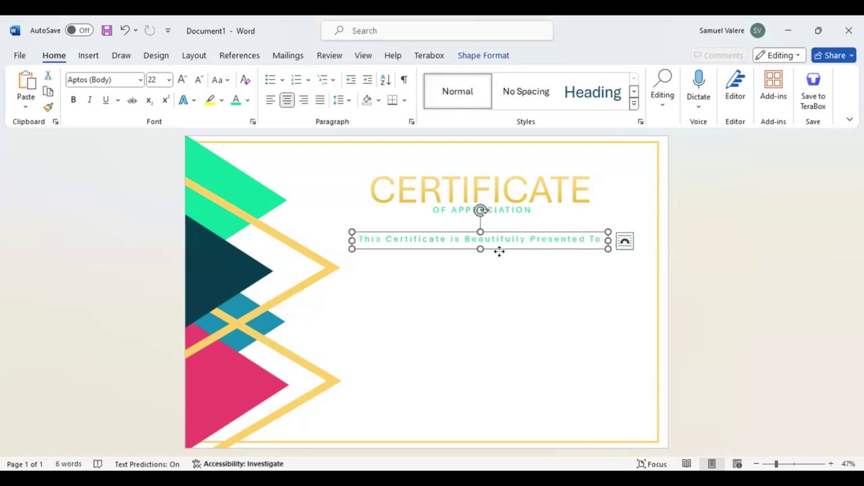
pyautogui.click(493, 276)
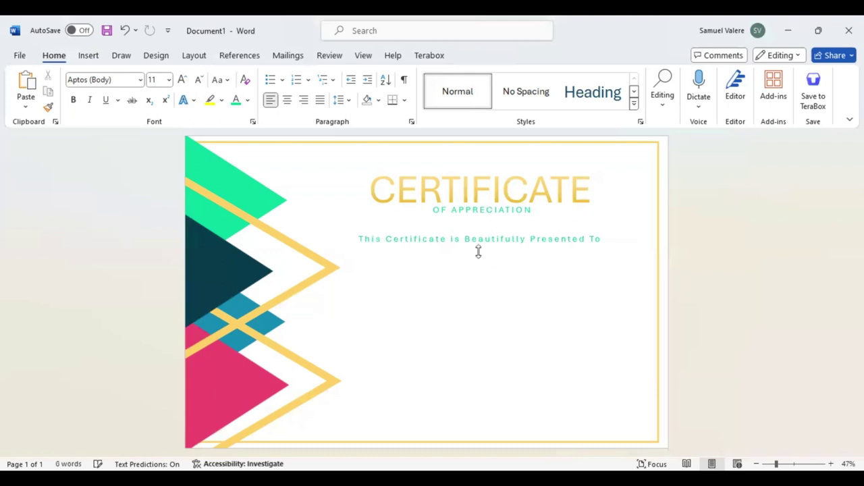
pyautogui.click(485, 251)
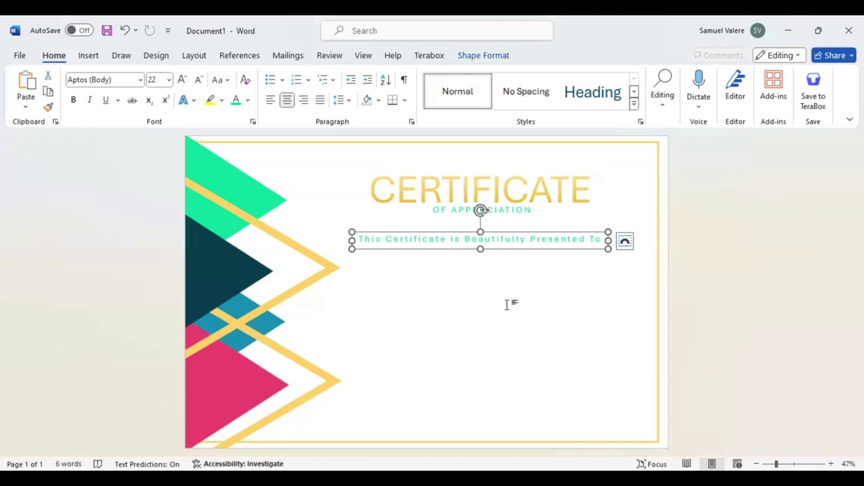
# Duplicate the CERTIFICATE title box and replace its text with 'Name Surname'.
pyautogui.press('Tab')
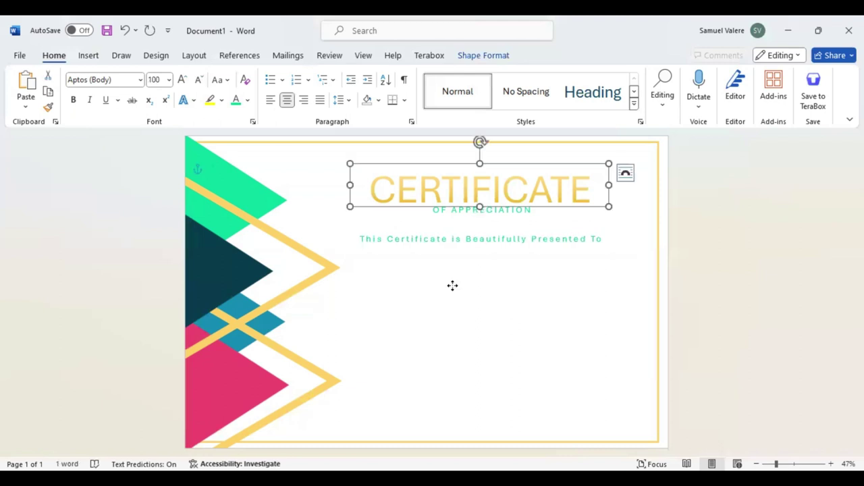
pyautogui.hotkey('ctrl', 'v')
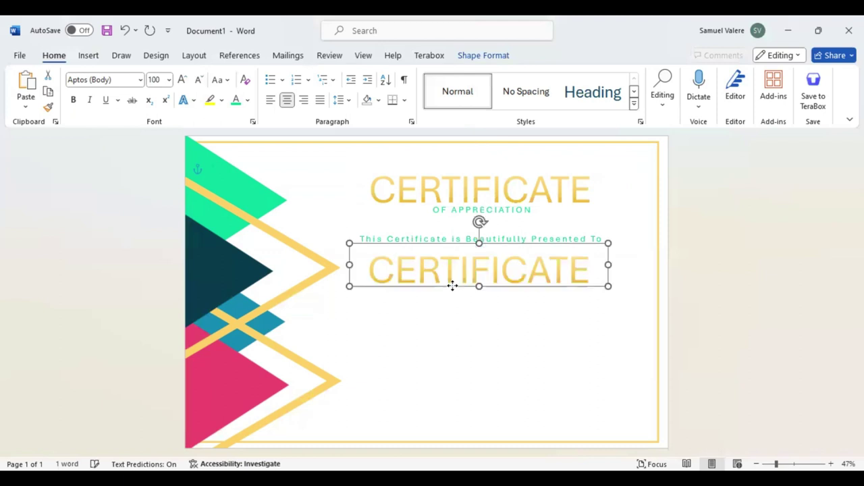
pyautogui.doubleClick(471, 265)
pyautogui.write('Na')
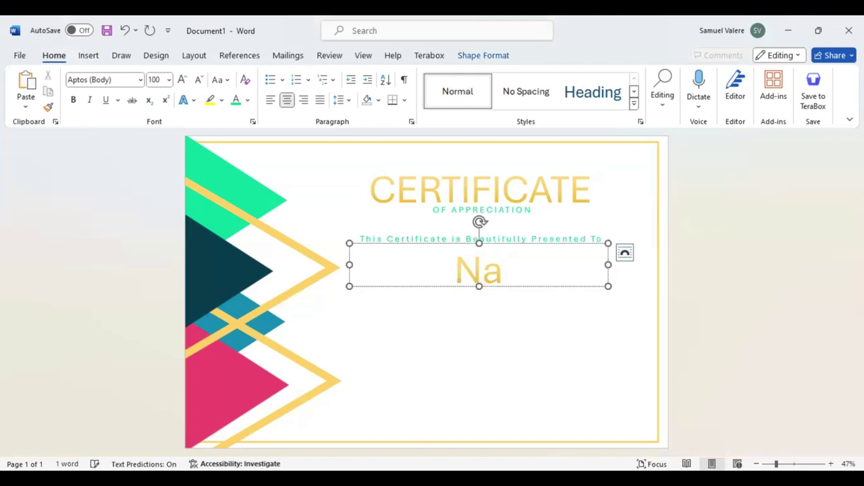
pyautogui.write('mpe')
pyautogui.press('BackSpace')
pyautogui.press('BackSpace')
pyautogui.press('BackSpace')
pyautogui.write('me')
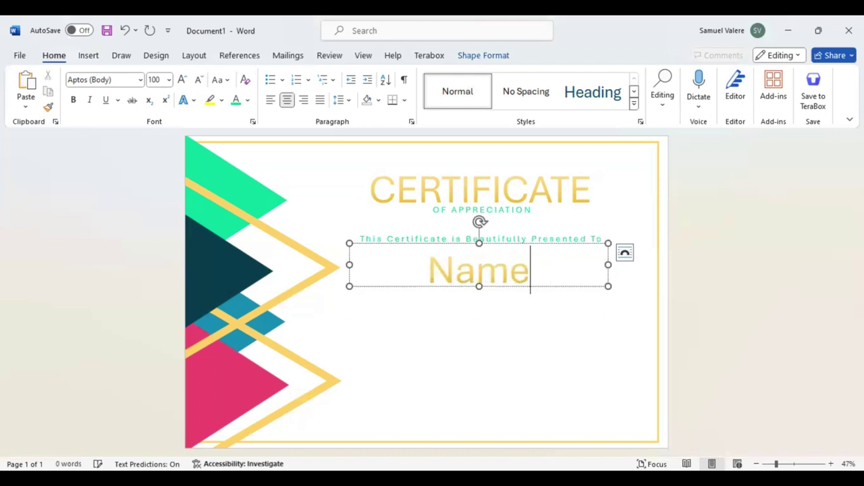
pyautogui.write(' Surnam')
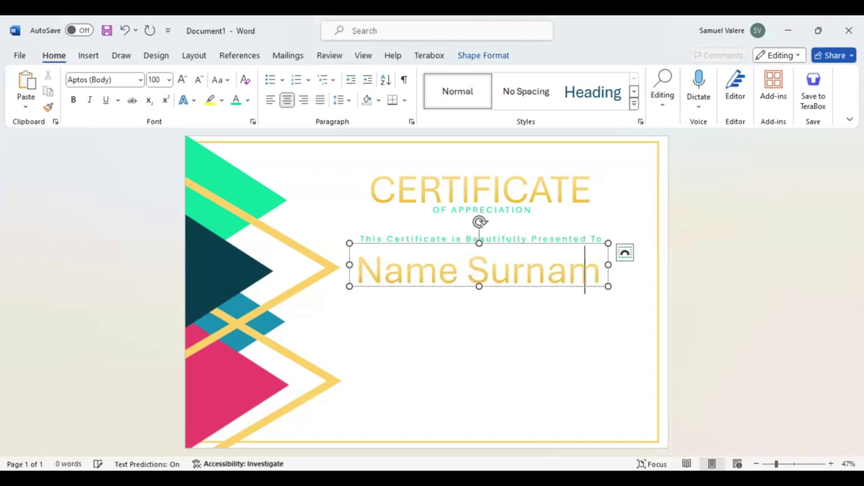
pyautogui.press('BackSpace')
pyautogui.press('BackSpace')
pyautogui.press('BackSpace')
pyautogui.write('Palace Script MT')
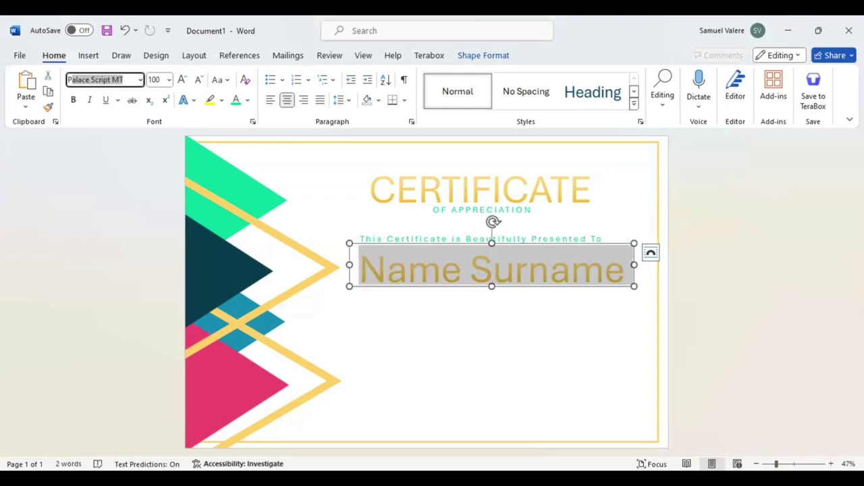
# Apply Palace Script MT at size 180, then resize and centre the name box.
pyautogui.press('Return')
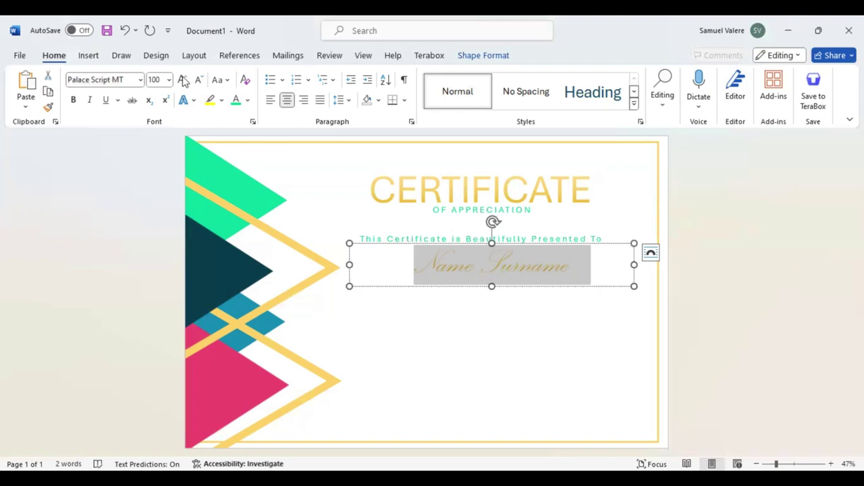
pyautogui.click(183, 81)
pyautogui.click(183, 81)
pyautogui.click(183, 80)
pyautogui.click(183, 80)
pyautogui.click(183, 81)
pyautogui.click(183, 80)
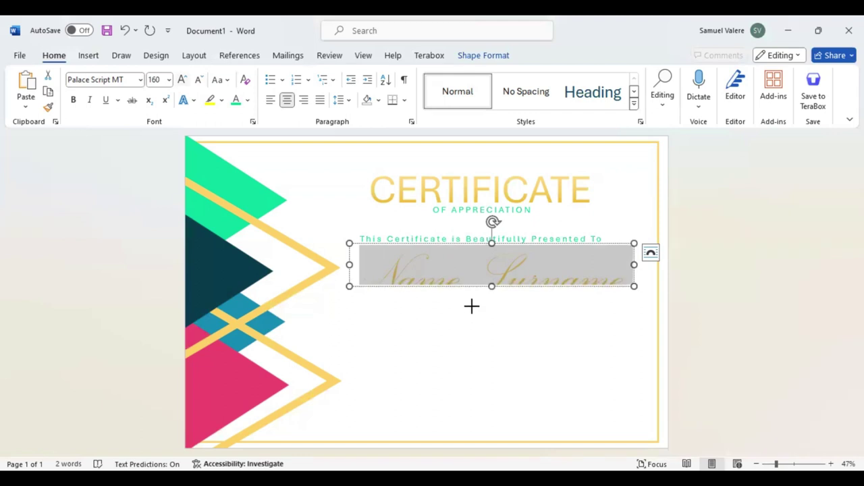
pyautogui.moveTo(471, 307); pyautogui.dragTo(480, 308)
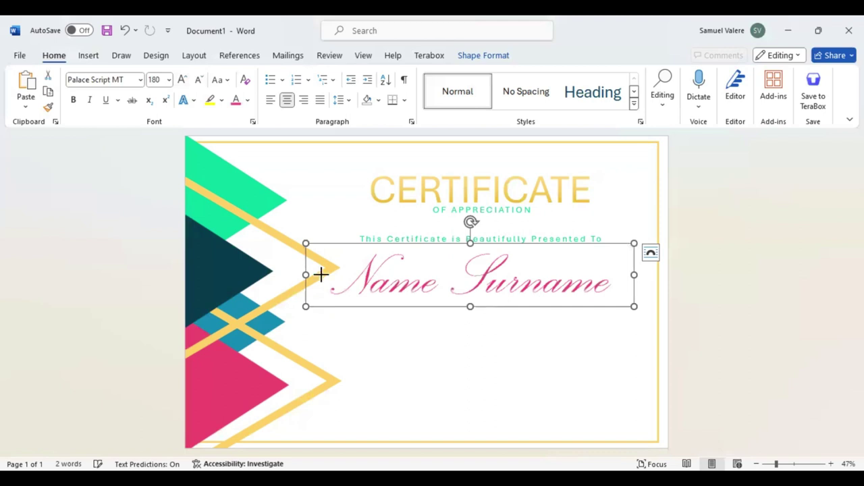
pyautogui.moveTo(320, 274); pyautogui.dragTo(351, 277)
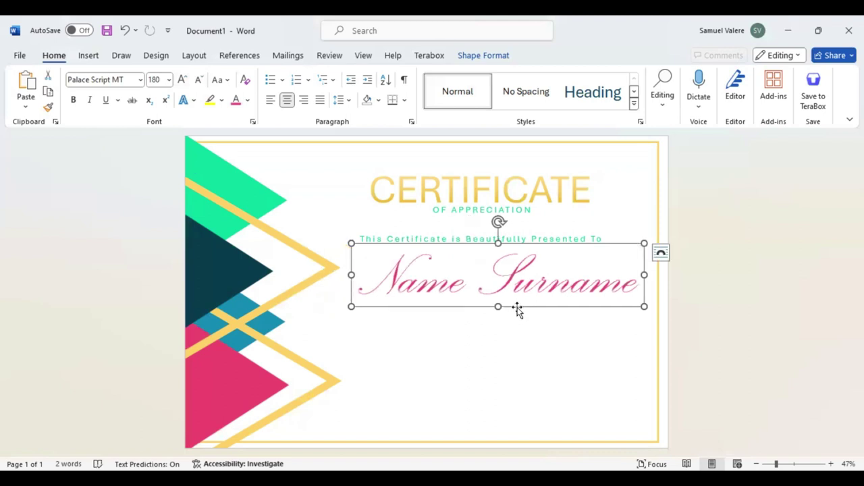
pyautogui.moveTo(517, 309); pyautogui.dragTo(494, 306)
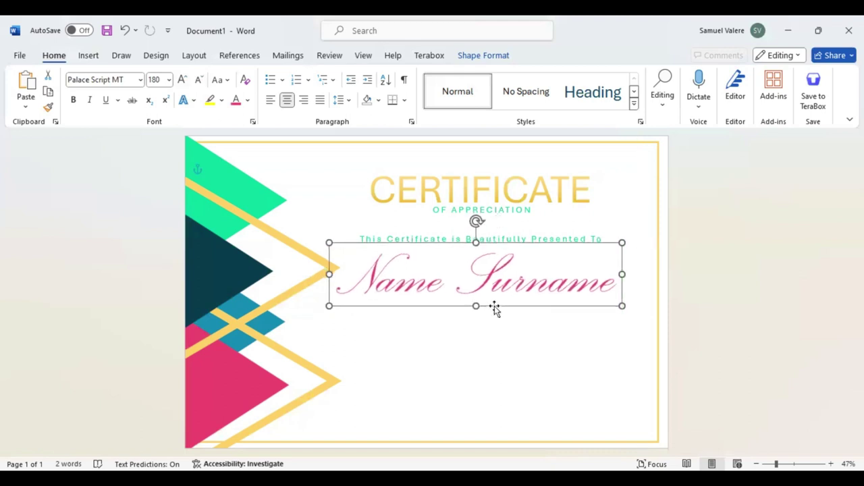
# Insert a new box, paste the body paragraph into it and centre the text.
pyautogui.click(88, 55)
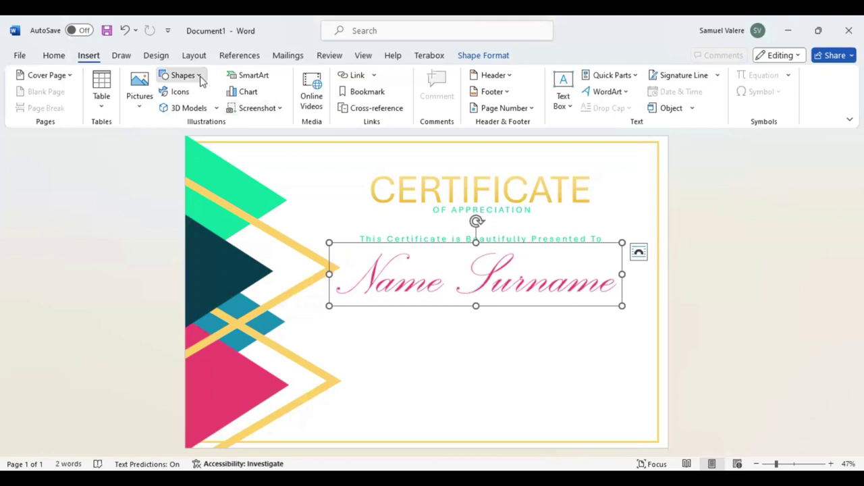
pyautogui.click(200, 76)
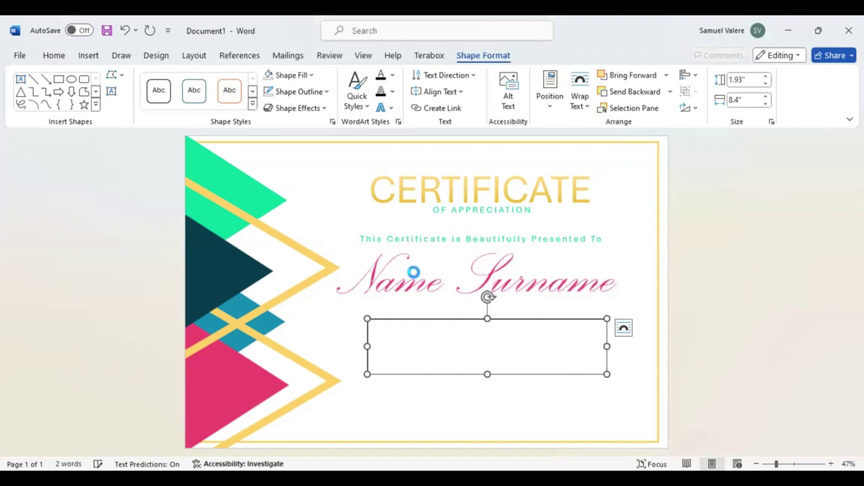
pyautogui.hotkey('ctrl', 'v')
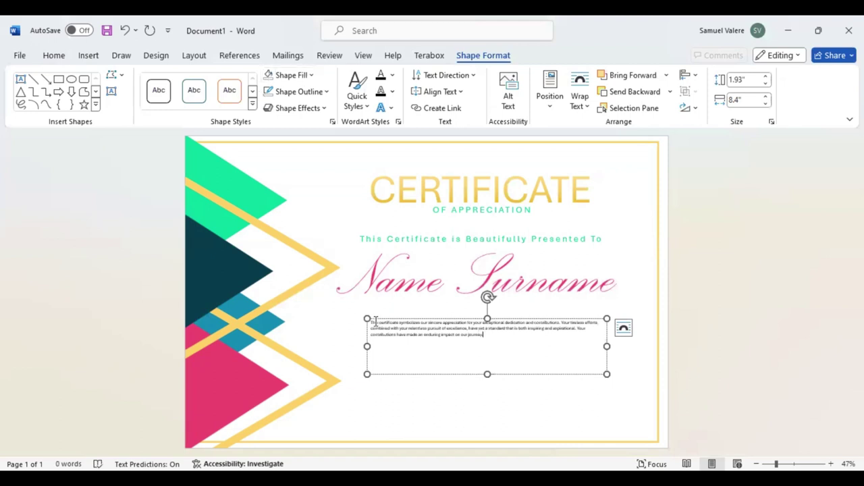
pyautogui.hotkey('ctrl', 'a')
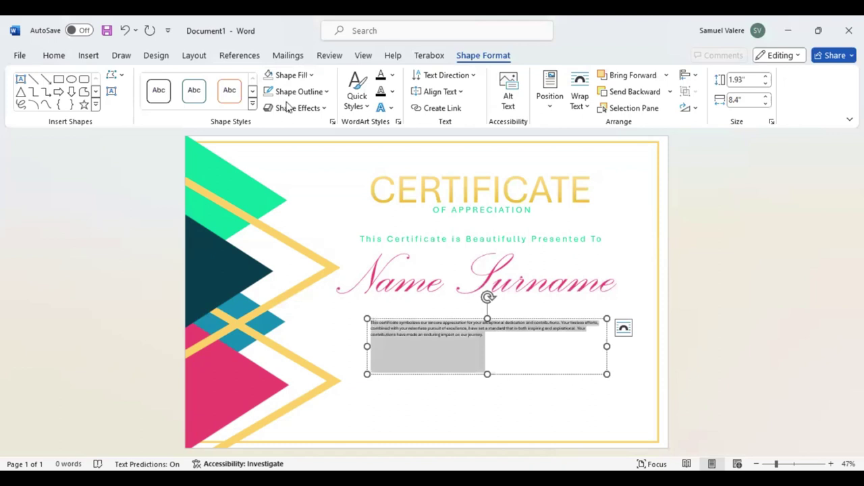
pyautogui.hotkey('ctrl', 'e')
# Enlarge the paragraph to 22 pt, widen its box leftward and nudge it into place.
pyautogui.click(182, 83)
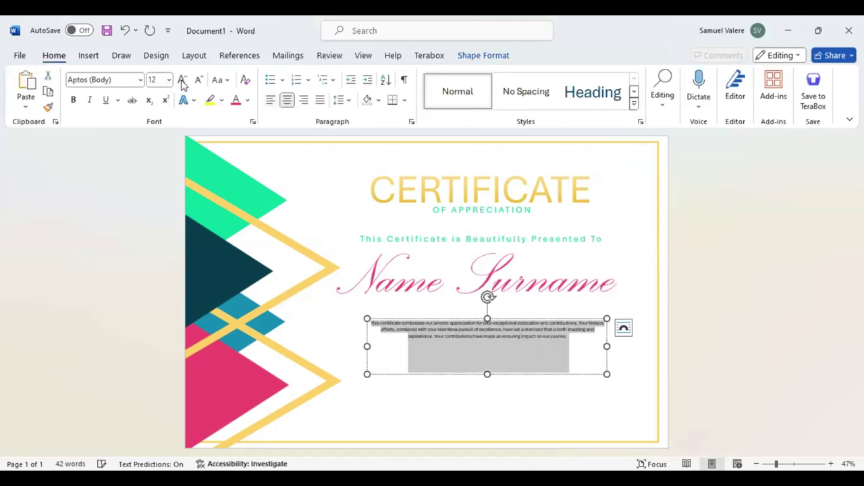
pyautogui.click(183, 82)
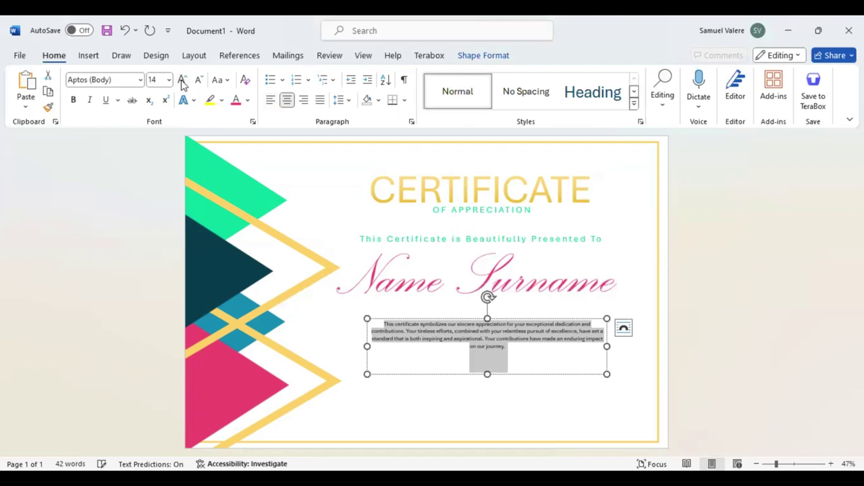
pyautogui.doubleClick(182, 82)
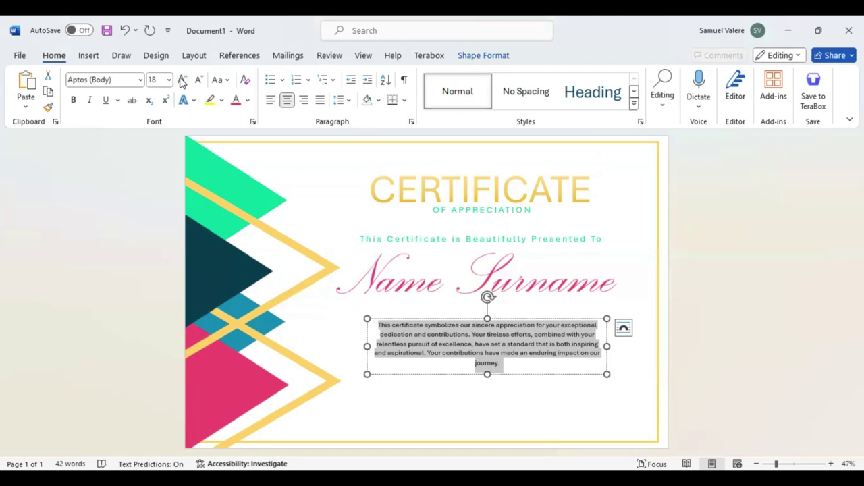
pyautogui.doubleClick(183, 82)
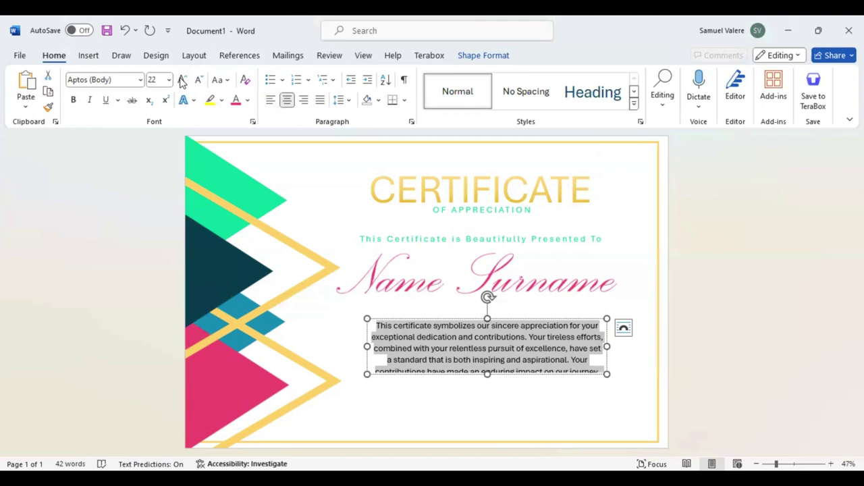
pyautogui.press('Escape')
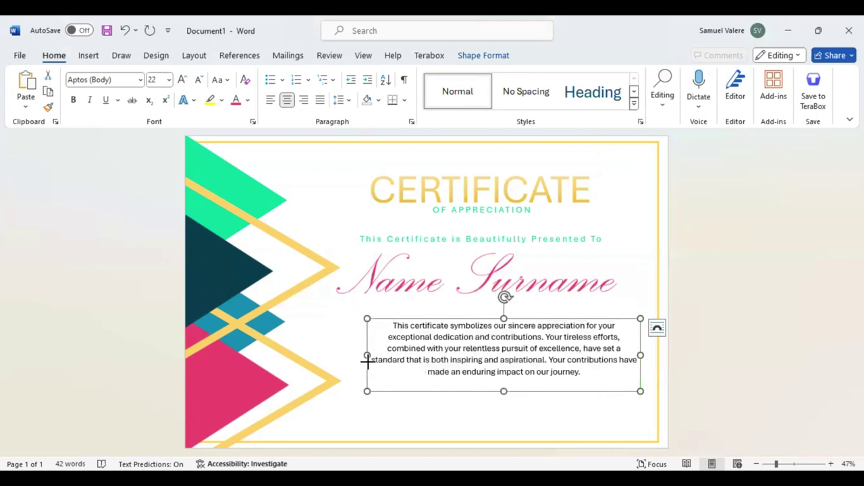
pyautogui.moveTo(367, 358); pyautogui.dragTo(343, 355)
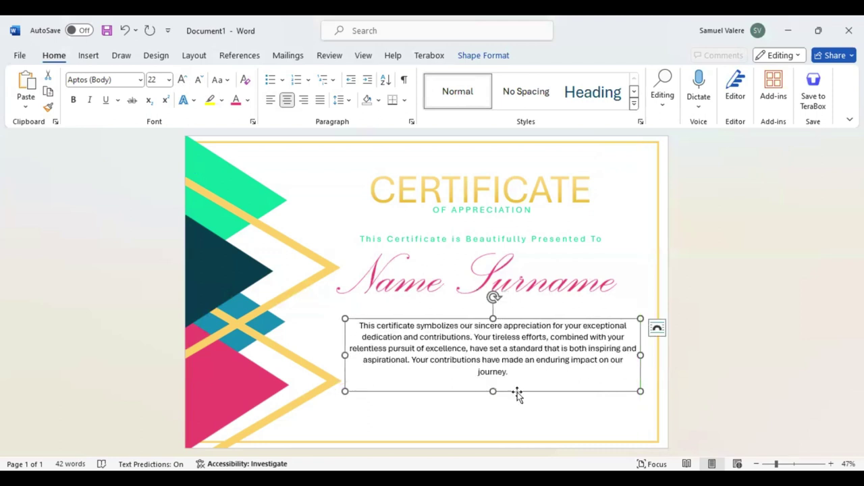
pyautogui.press('Up')
pyautogui.press('Up')
pyautogui.press('Left')
pyautogui.press('Left')
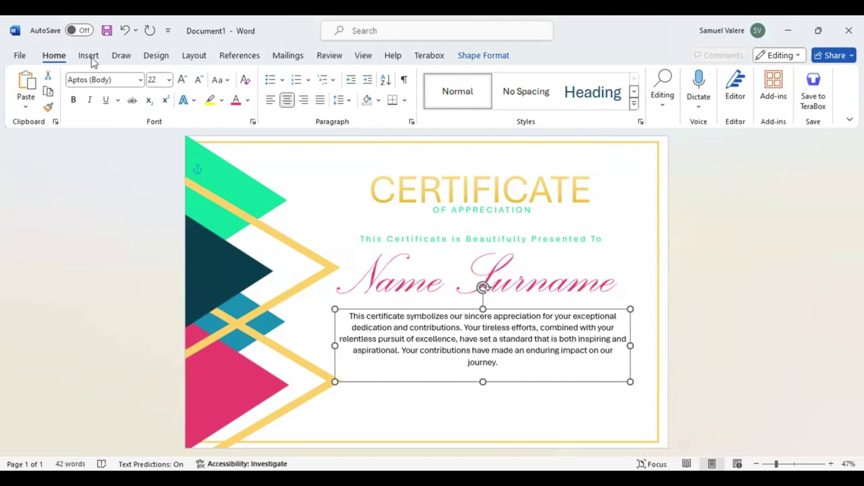
# Draw a horizontal line beneath Name Surname spanning the name and level it just below.
pyautogui.hotkey('ctrl', 'y')
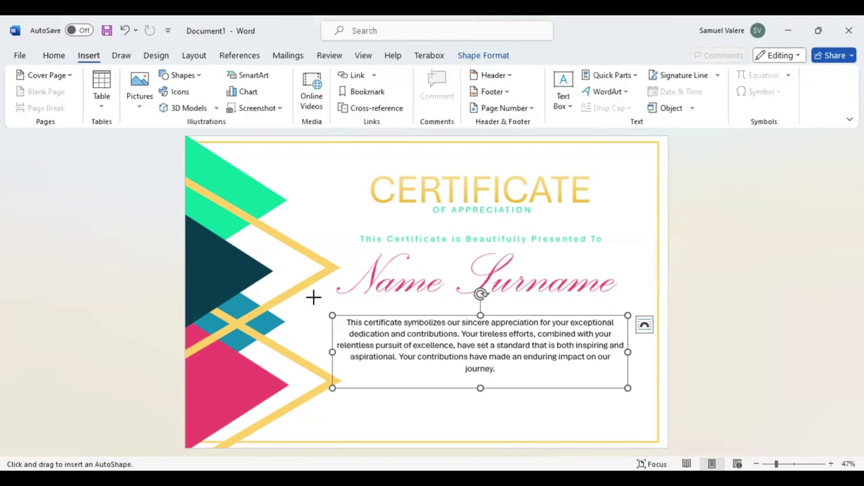
pyautogui.moveTo(313, 297); pyautogui.dragTo(648, 299)
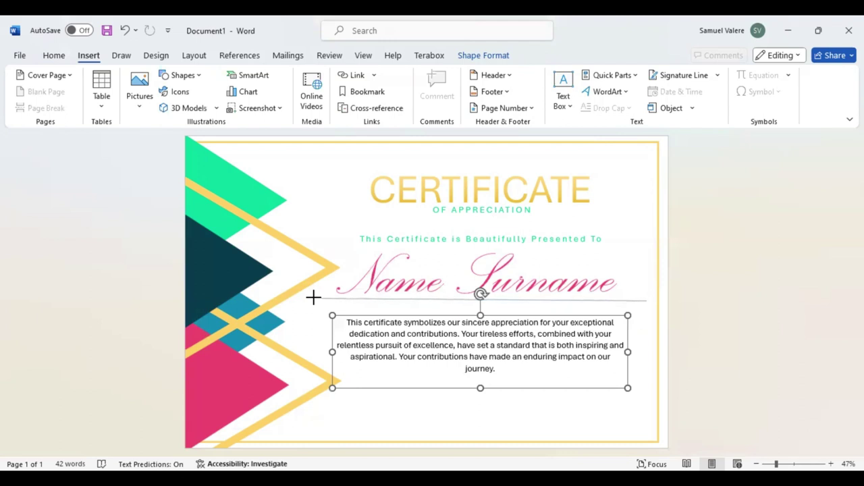
pyautogui.moveTo(313, 297); pyautogui.dragTo(646, 304)
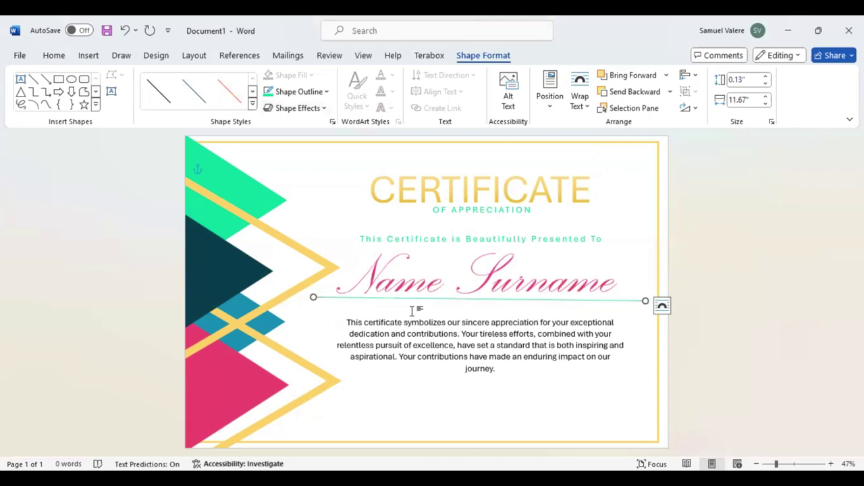
pyautogui.press('Up')
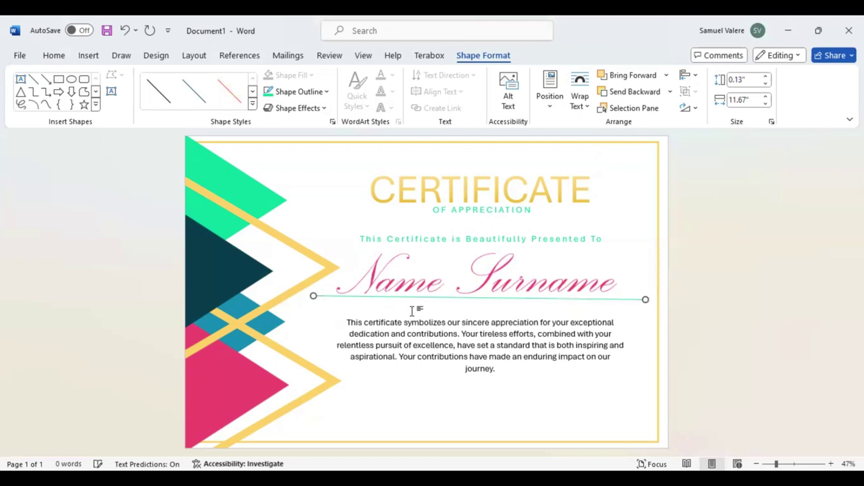
pyautogui.press('Up')
pyautogui.press('Up')
pyautogui.press('Up')
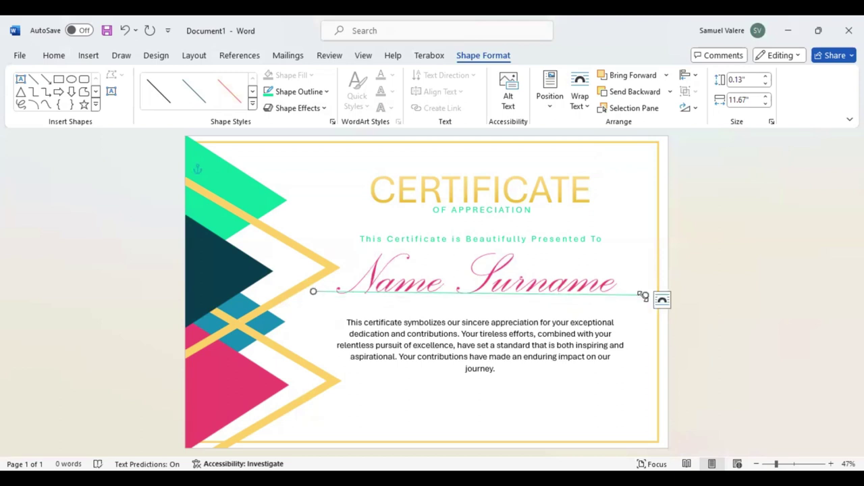
pyautogui.moveTo(643, 296); pyautogui.dragTo(642, 293)
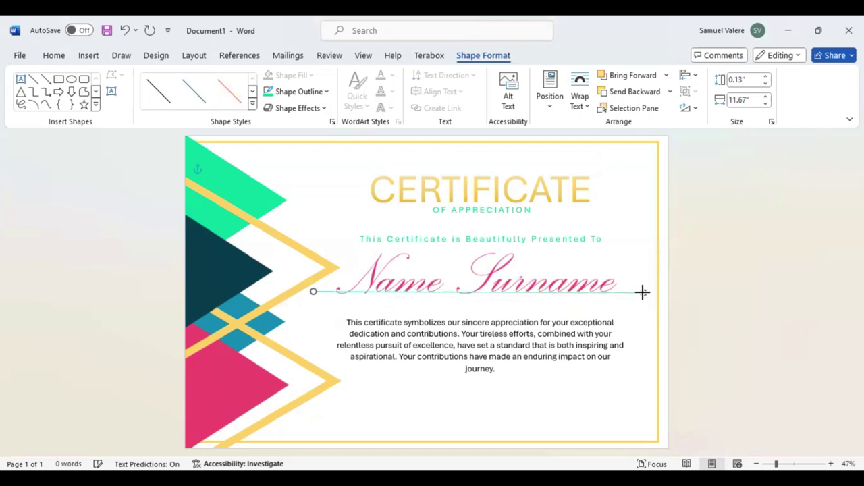
pyautogui.moveTo(642, 292); pyautogui.dragTo(642, 292)
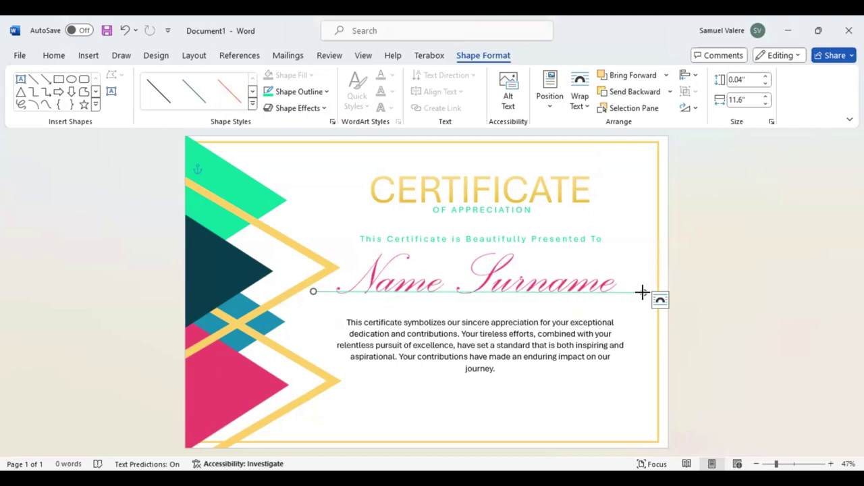
pyautogui.press('Down')
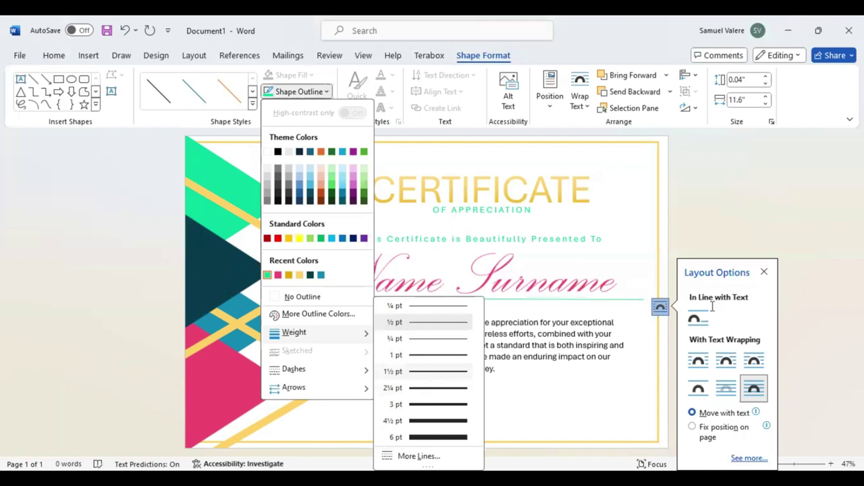
pyautogui.click(22, 79)
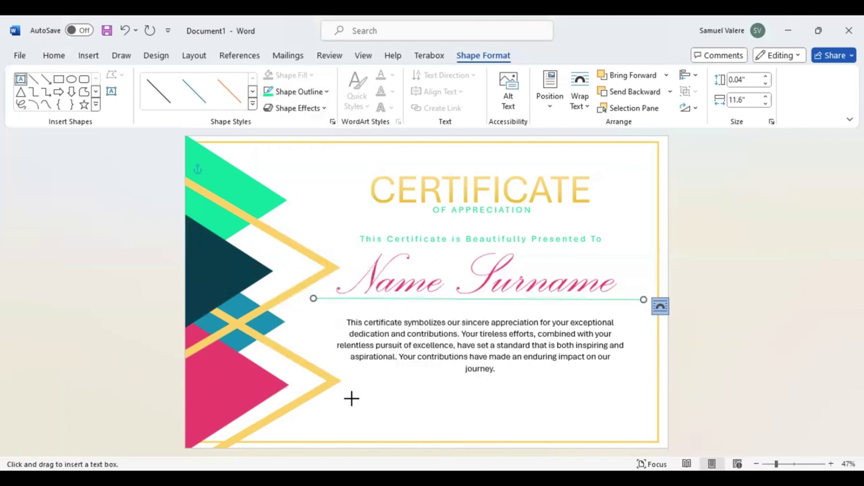
# Create a text box reading 'Signature', centred and enlarged to 16 pt.
pyautogui.moveTo(393, 418); pyautogui.dragTo(395, 418)
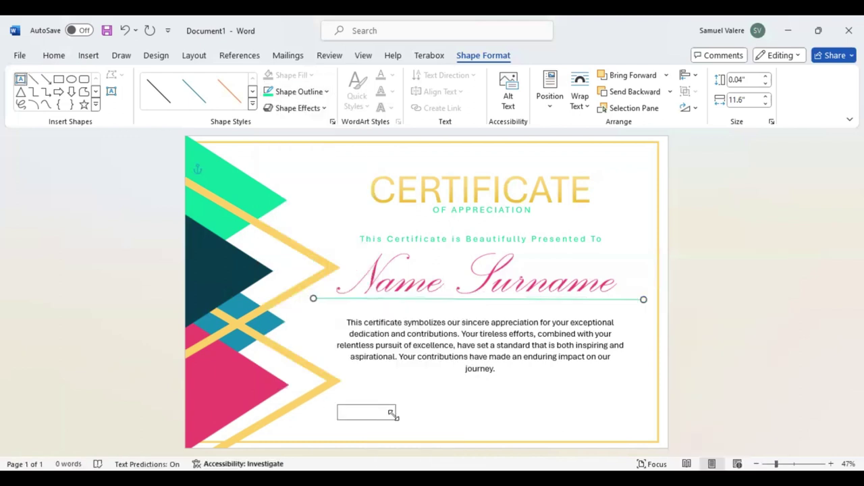
pyautogui.click(387, 411)
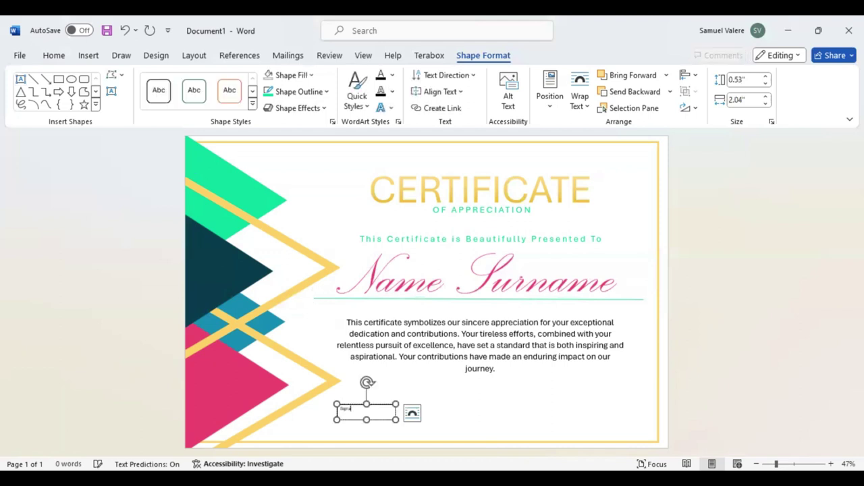
pyautogui.write('Signature')
pyautogui.hotkey('ctrl', 'a')
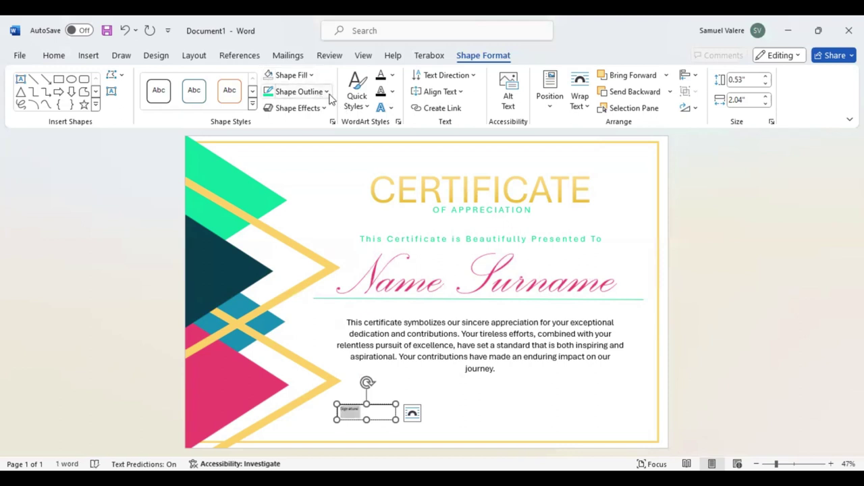
pyautogui.click(59, 58)
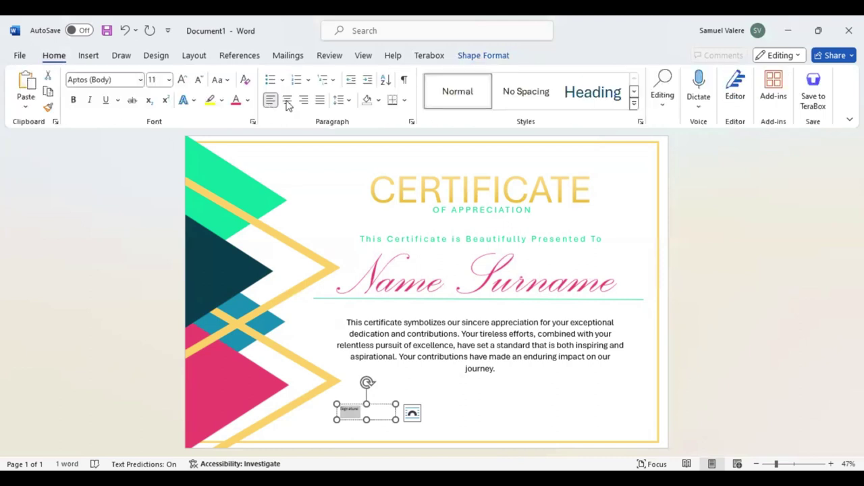
pyautogui.hotkey('ctrl', 'e')
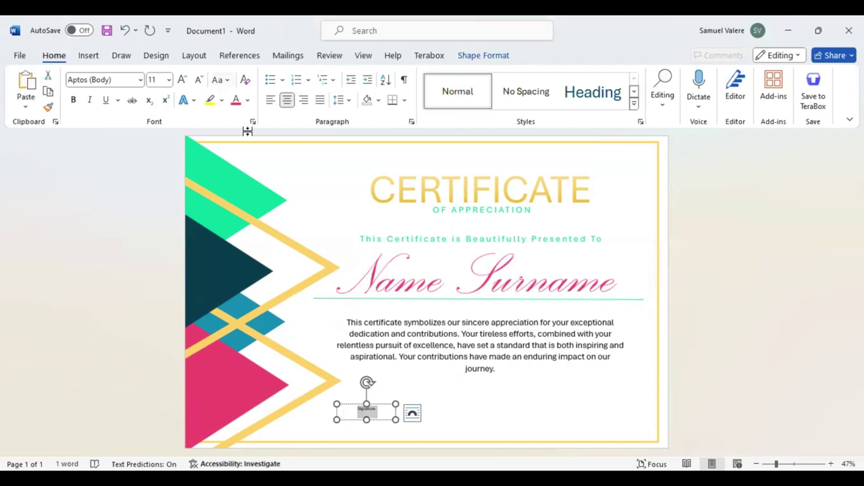
pyautogui.click(182, 80)
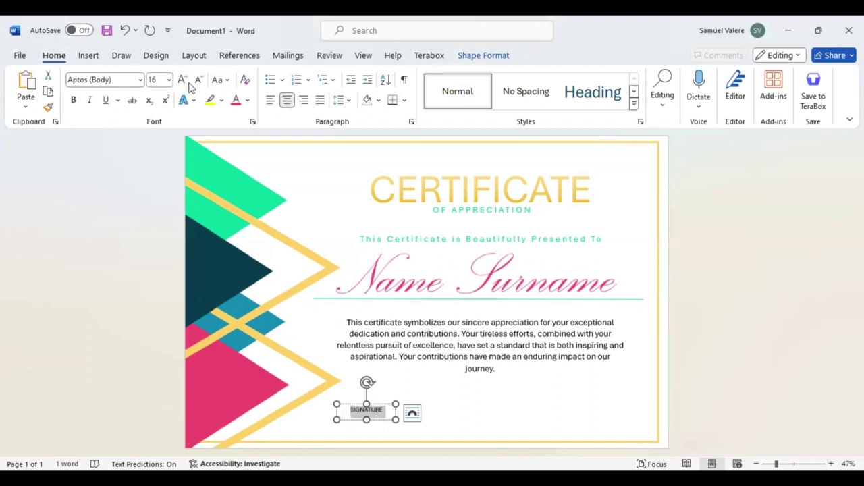
pyautogui.click(182, 79)
pyautogui.click(183, 80)
# Place the SIGNATURE box at bottom left and a duplicate at bottom right.
pyautogui.click(366, 414)
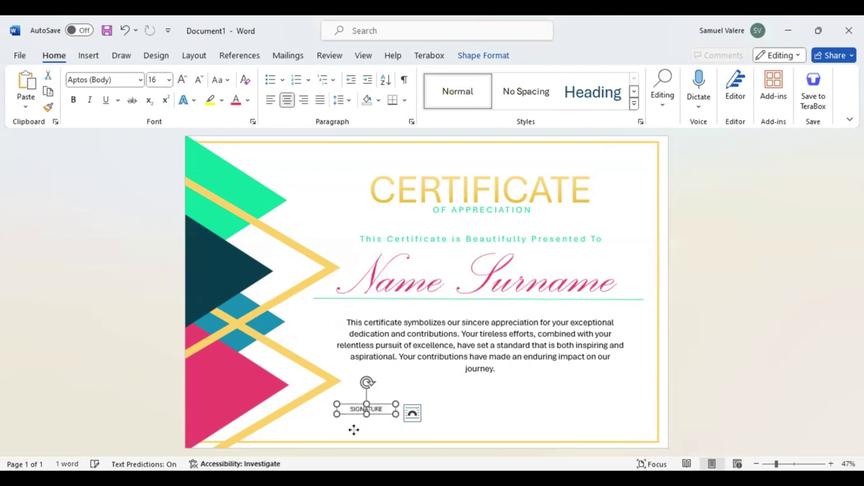
pyautogui.moveTo(378, 419)
pyautogui.mouseDown()
pyautogui.moveTo(354, 445)
pyautogui.moveTo(354, 430)
pyautogui.mouseUp()
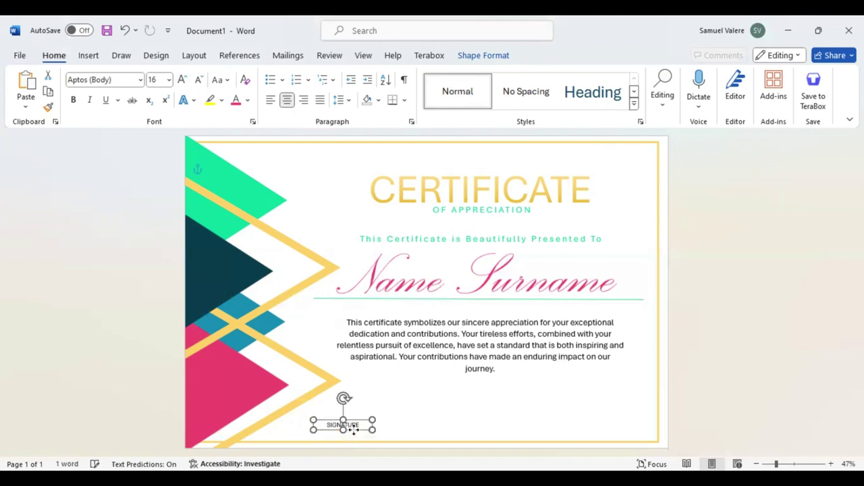
pyautogui.moveTo(354, 427); pyautogui.dragTo(363, 430)
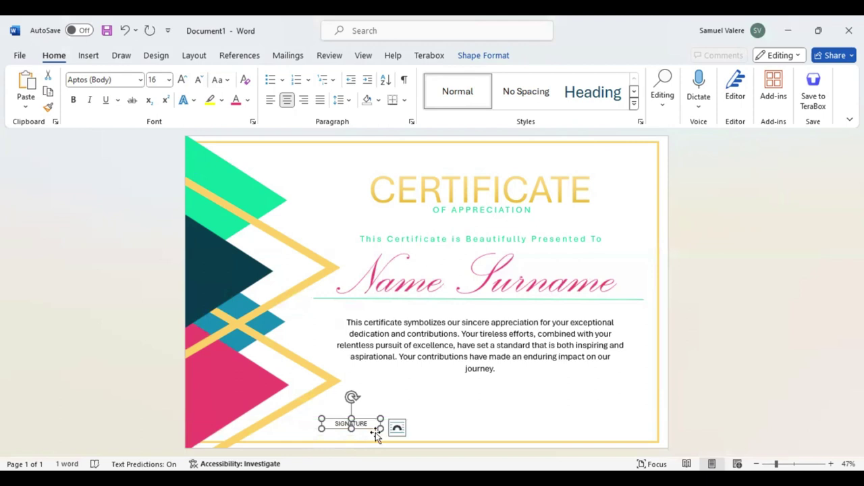
pyautogui.hotkey('ctrl', 'd')
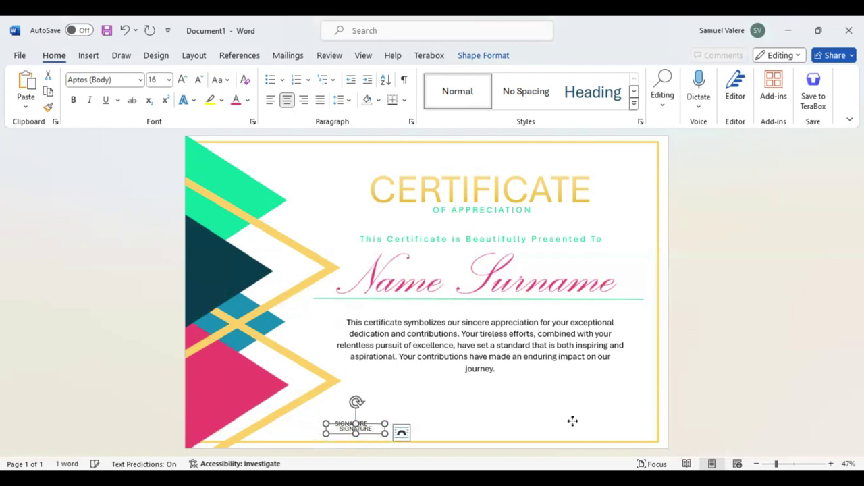
pyautogui.moveTo(572, 420); pyautogui.dragTo(615, 419)
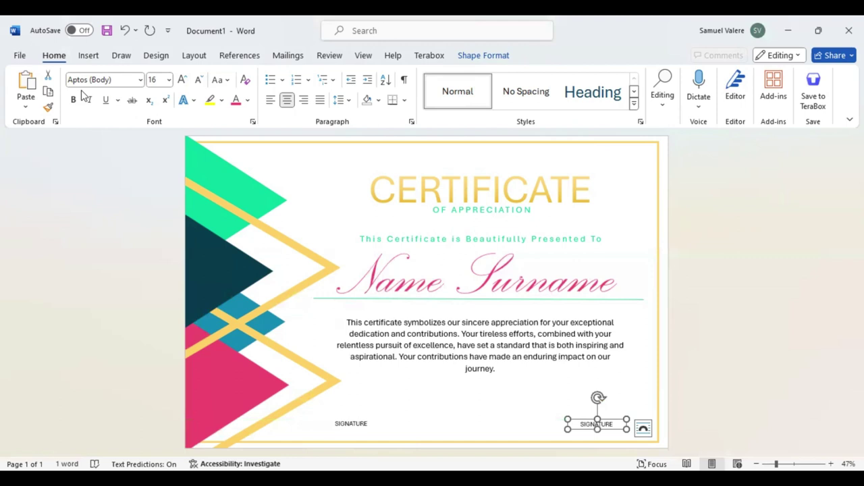
pyautogui.hotkey('alt', 'n')
# Draw a short line above the left SIGNATURE label and copy it toward the right label.
pyautogui.click(198, 80)
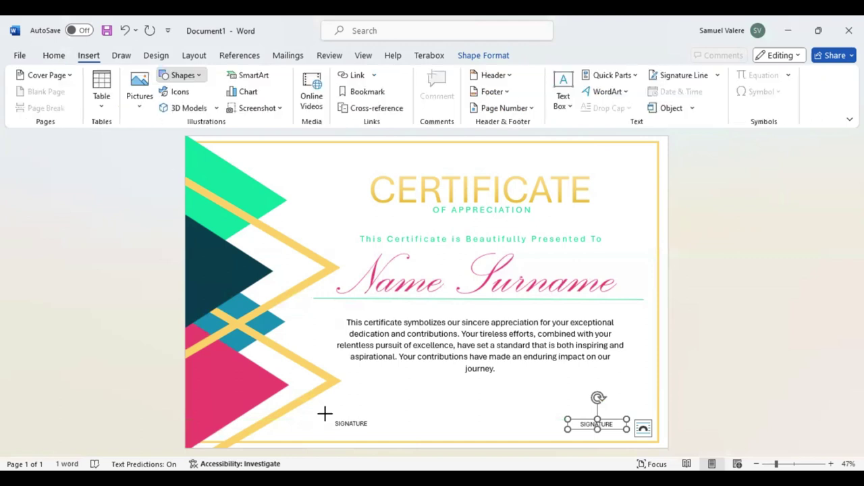
pyautogui.moveTo(313, 417); pyautogui.dragTo(394, 418)
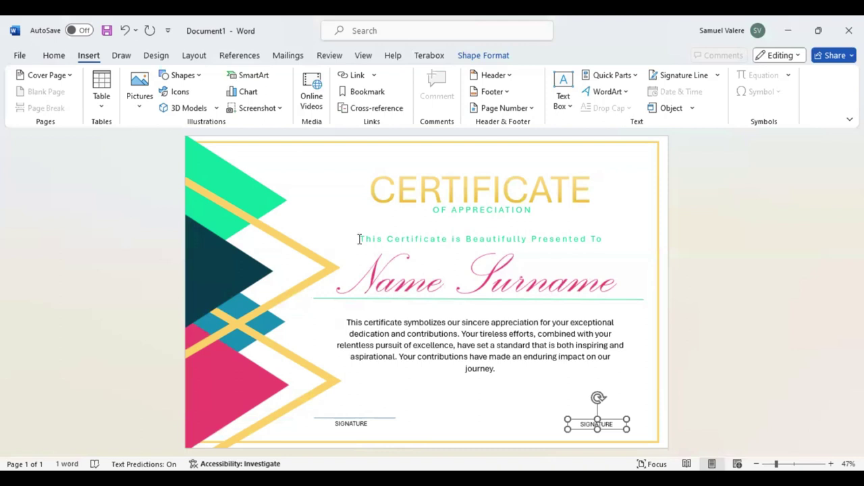
pyautogui.press('Tab')
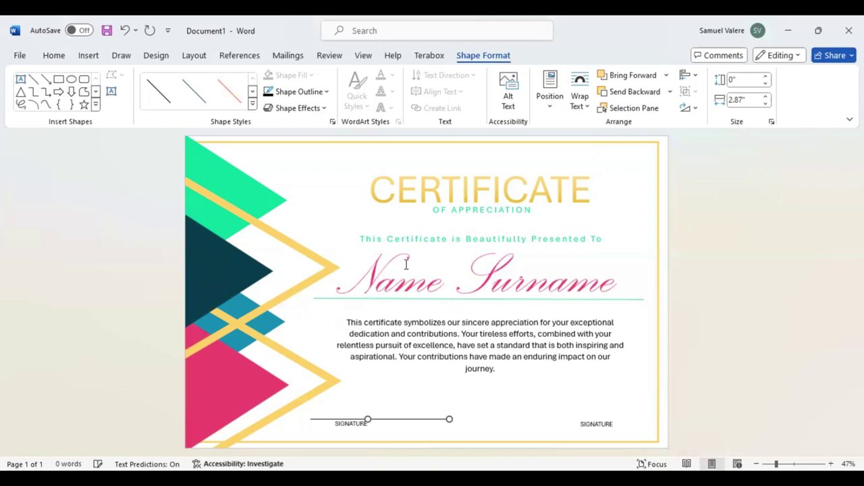
pyautogui.press('Right')
pyautogui.press('Right')
pyautogui.press('Right')
pyautogui.press('Right')
pyautogui.press('Right')
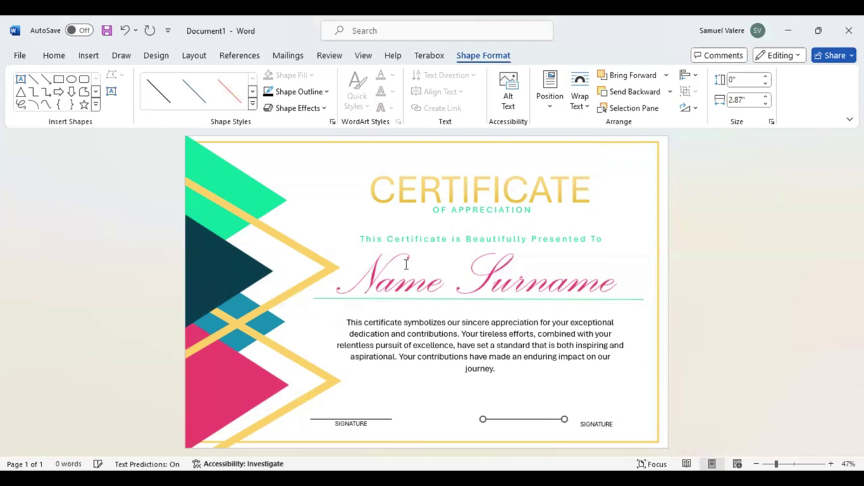